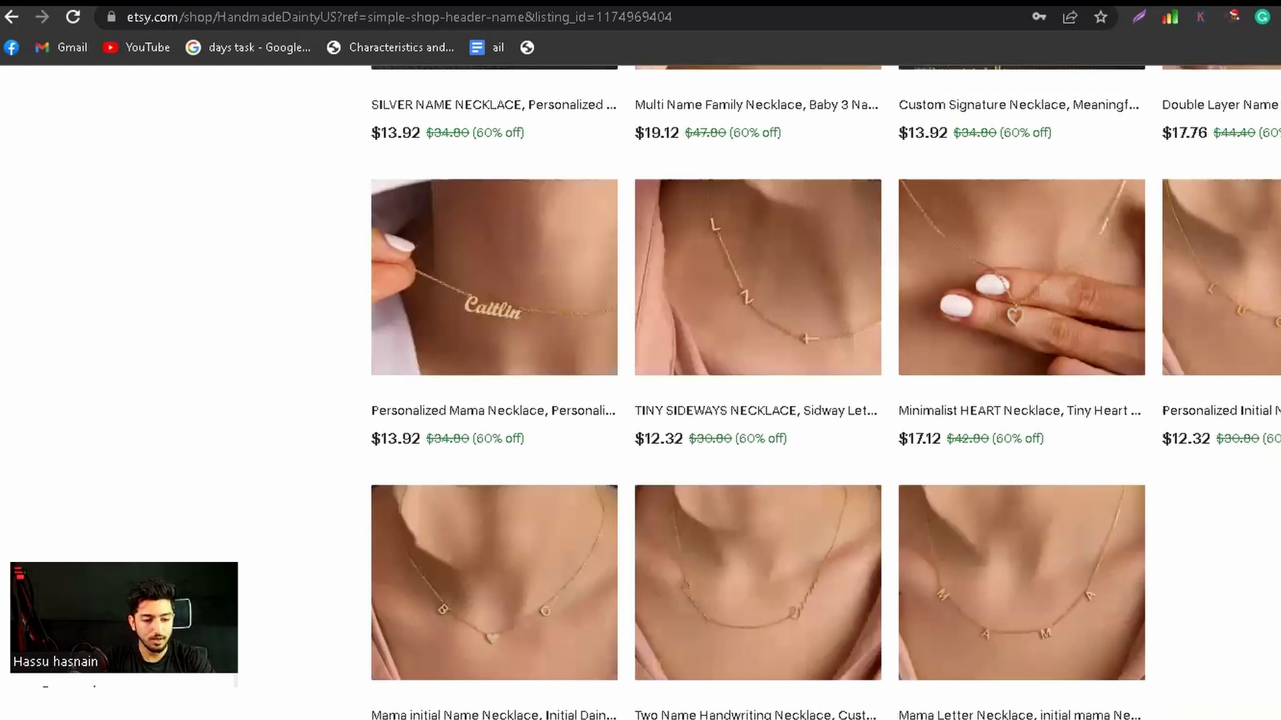
# Step: Open HandmadeDaintyUS's DAINTY NAME NECKLACE listing, priced at $13.92+ (60% off)
pyautogui.click(740, 151)
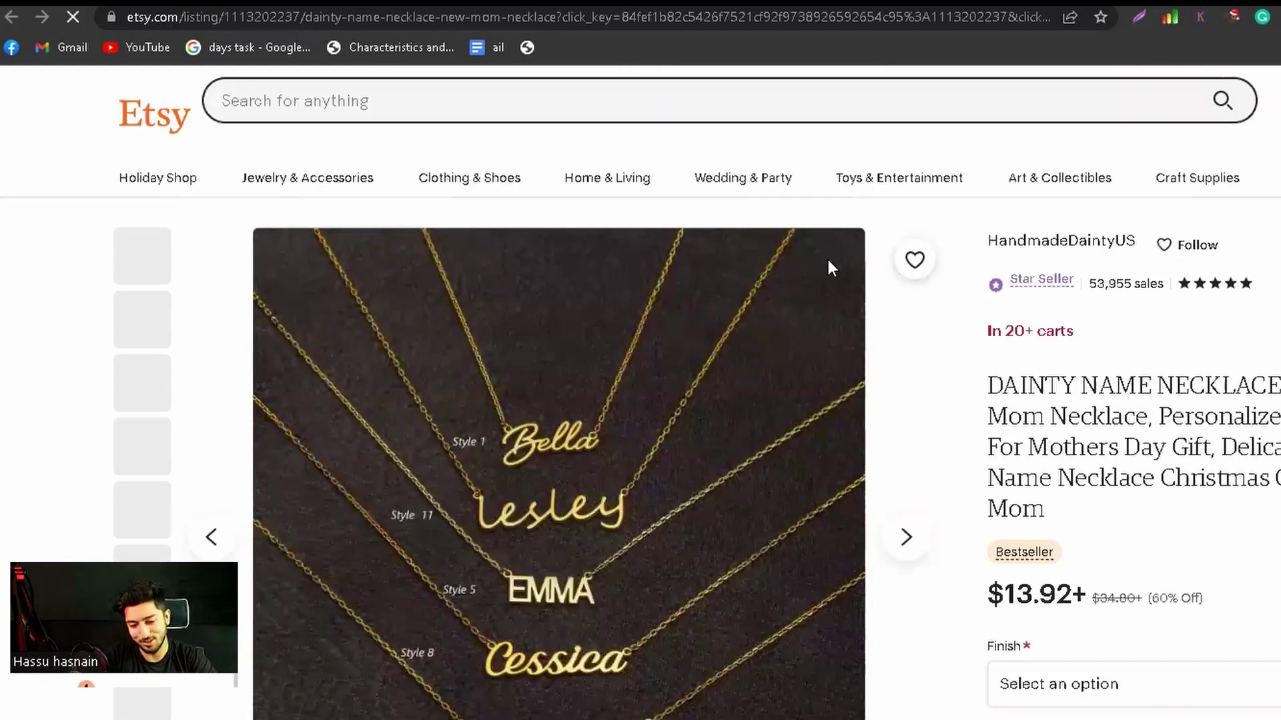
# Step: Scroll the necklace listing down to its Finish, Font and personalization options
pyautogui.scroll(-4, 853, 391)
pyautogui.scroll(-2, 853, 392)
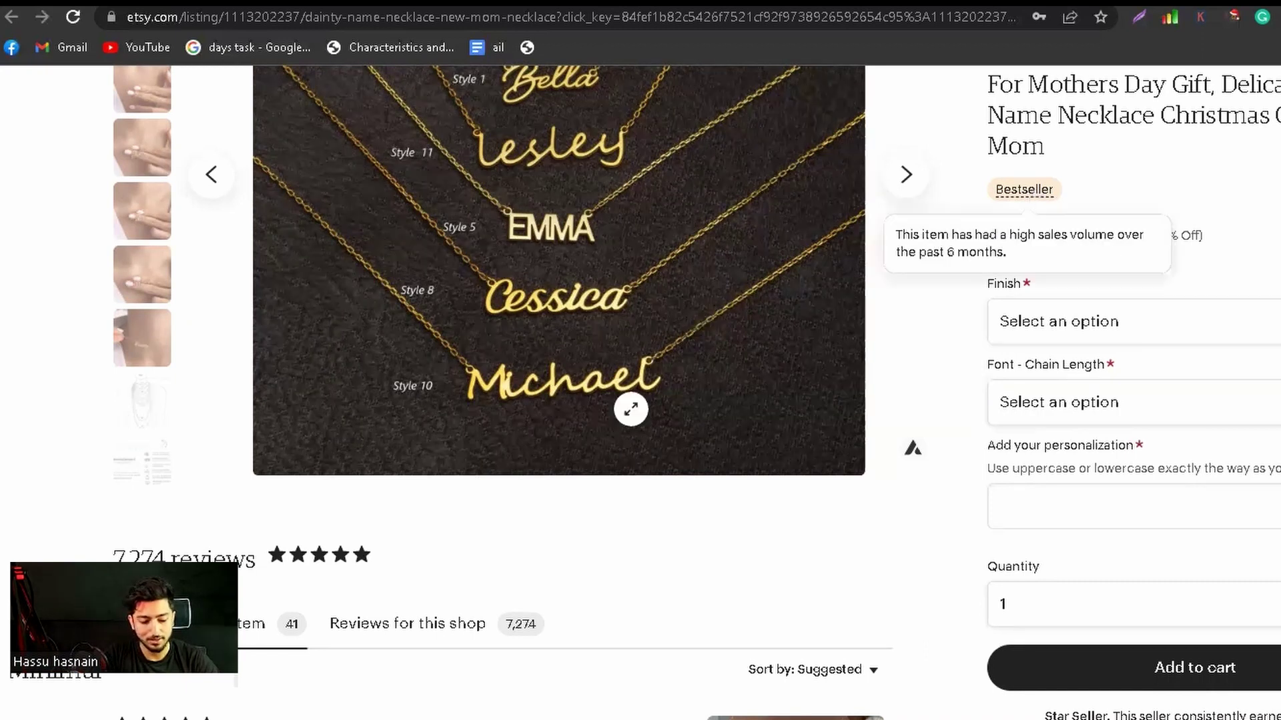
# Step: Sort the necklace's item reviews by Most recent
pyautogui.scroll(-5, 618, 433)
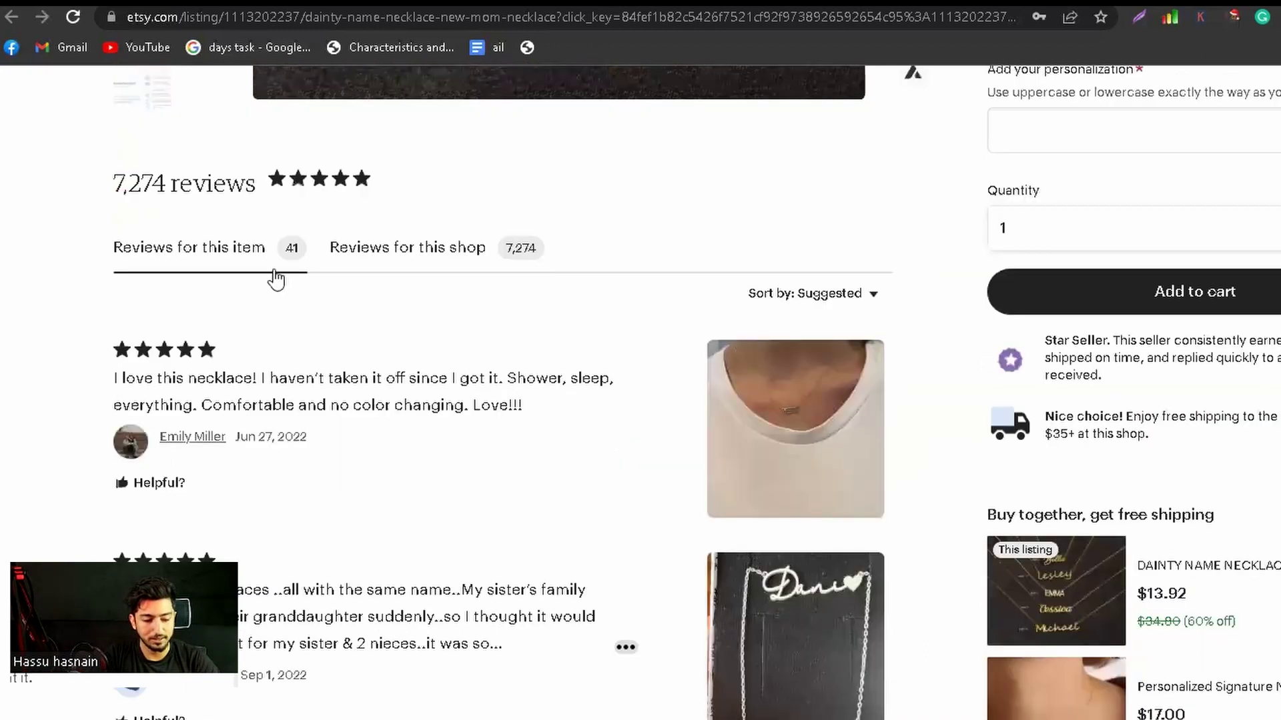
pyautogui.scroll(-1, 705, 482)
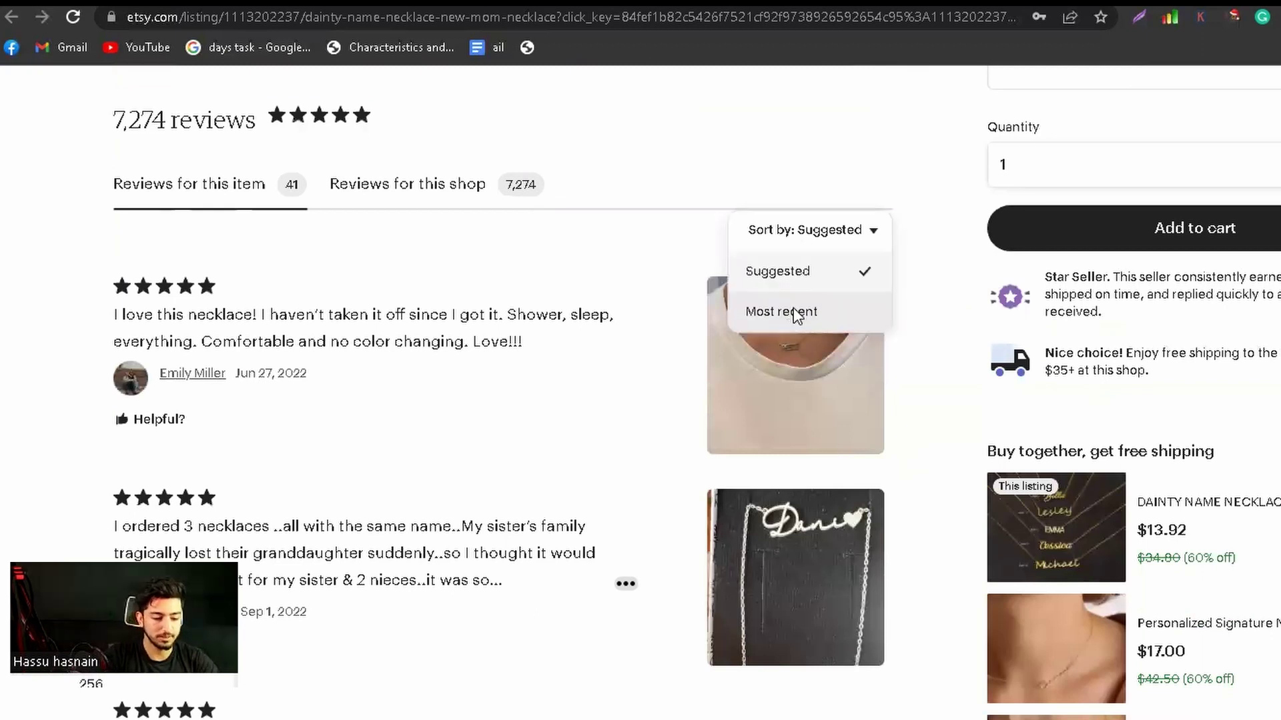
pyautogui.click(796, 312)
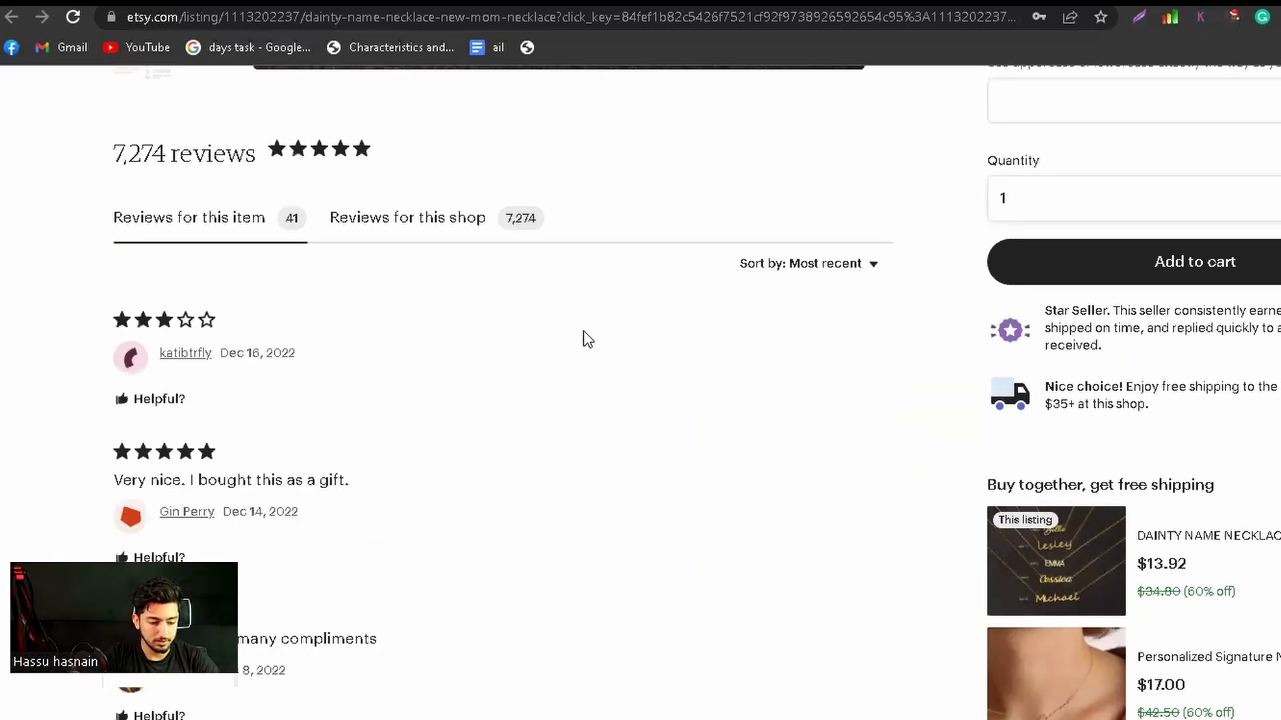
# Step: Highlight the newest and second-newest review dates to compare them, then clear the selection
pyautogui.doubleClick(255, 354)
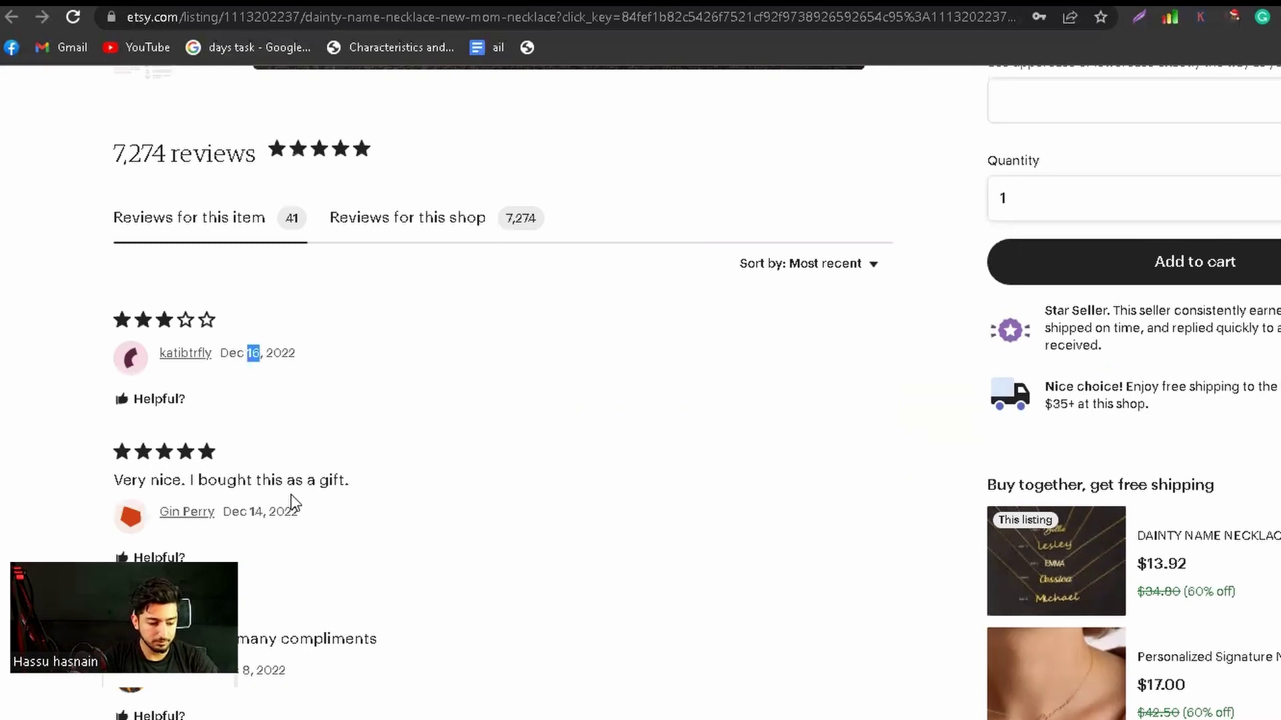
pyautogui.doubleClick(258, 512)
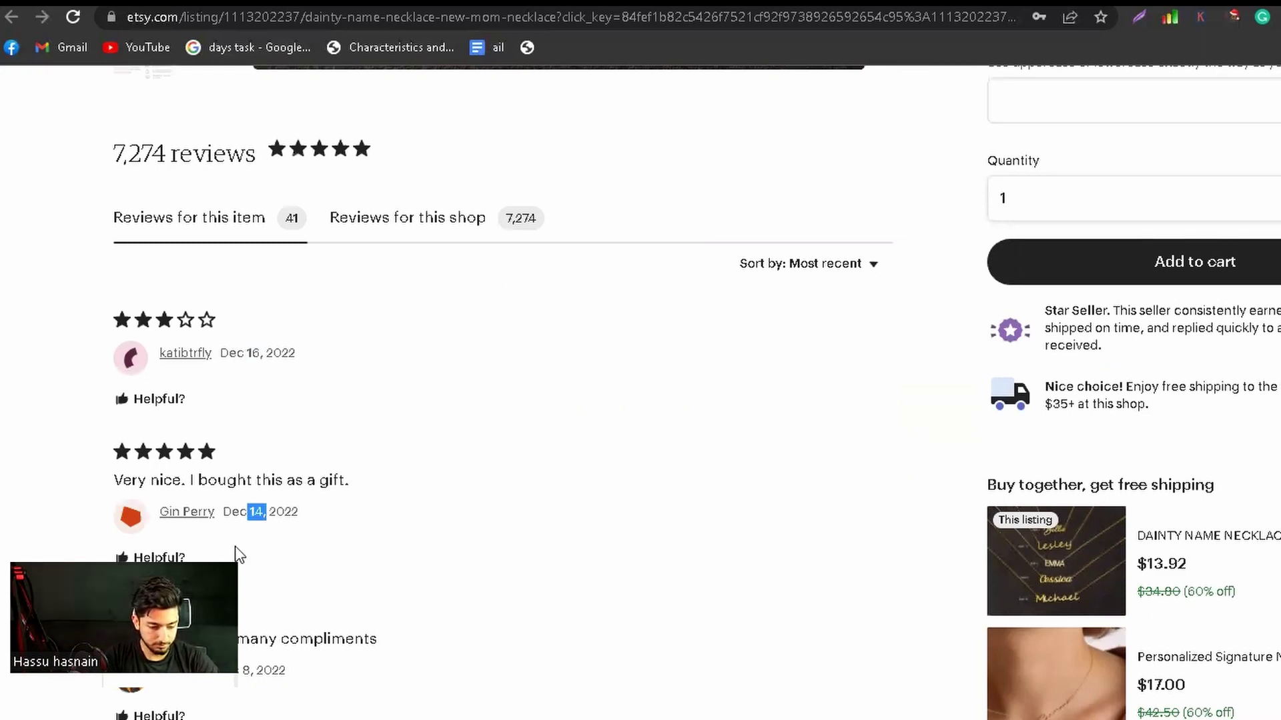
pyautogui.scroll(-2, 237, 554)
pyautogui.moveTo(244, 525); pyautogui.dragTo(232, 525)
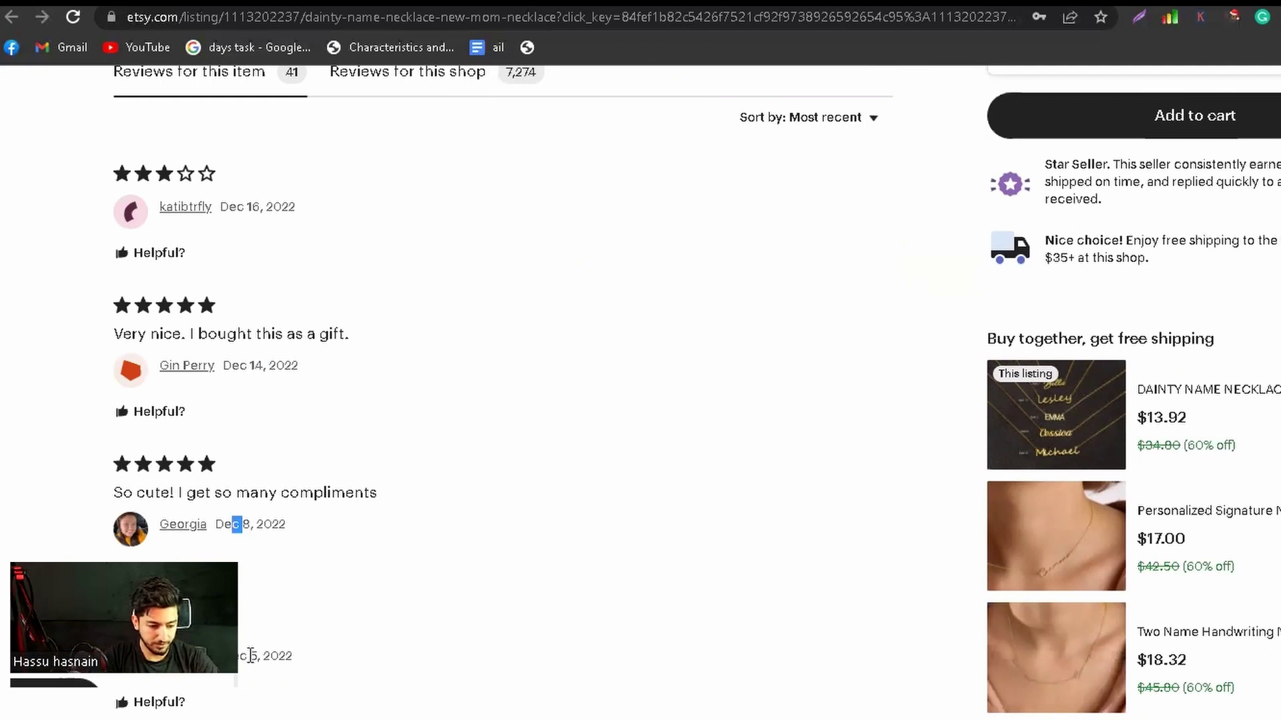
pyautogui.click(271, 644)
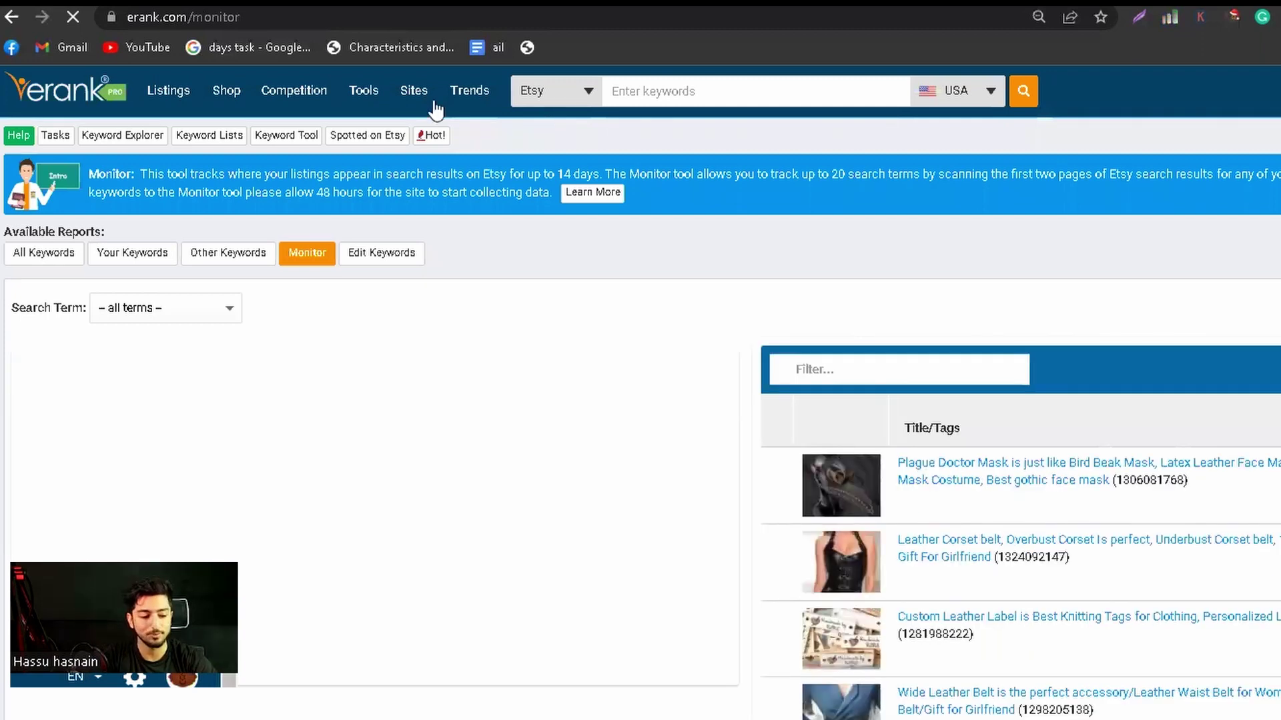
# Step: Go to eRank's Top Sellers on Etsy ranking under competition research
pyautogui.click(342, 109)
pyautogui.click(309, 101)
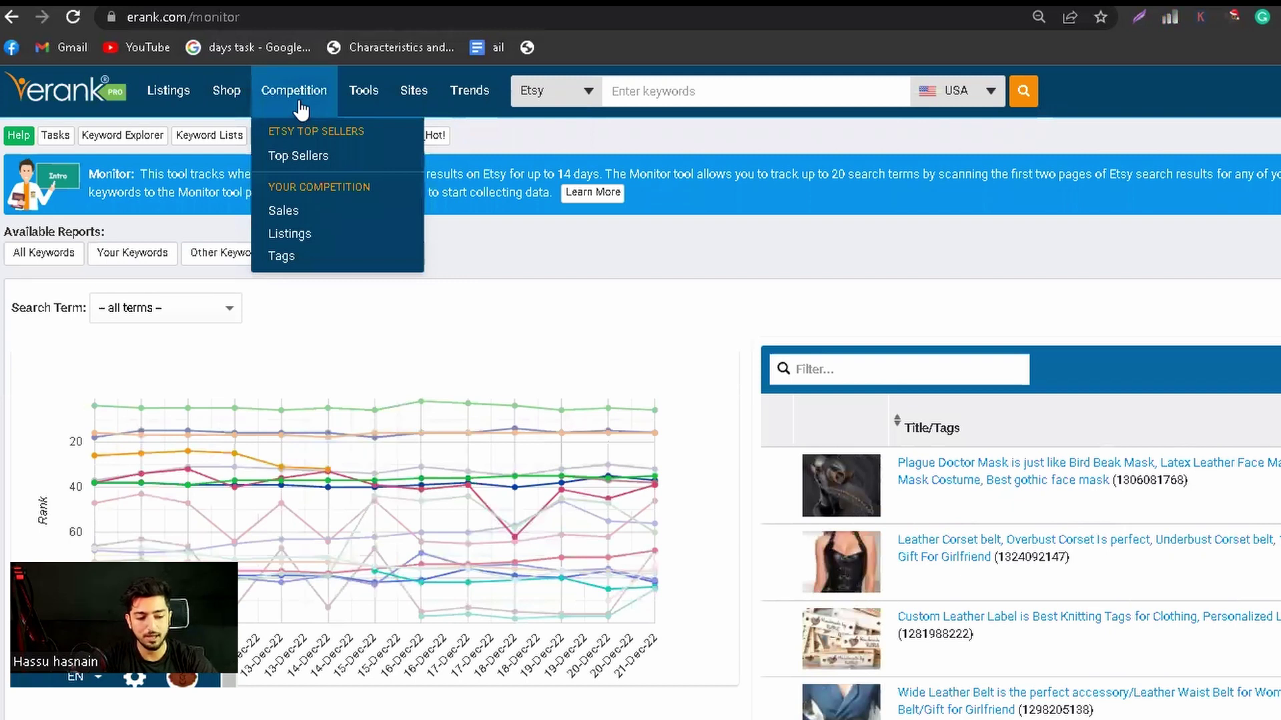
pyautogui.click(298, 158)
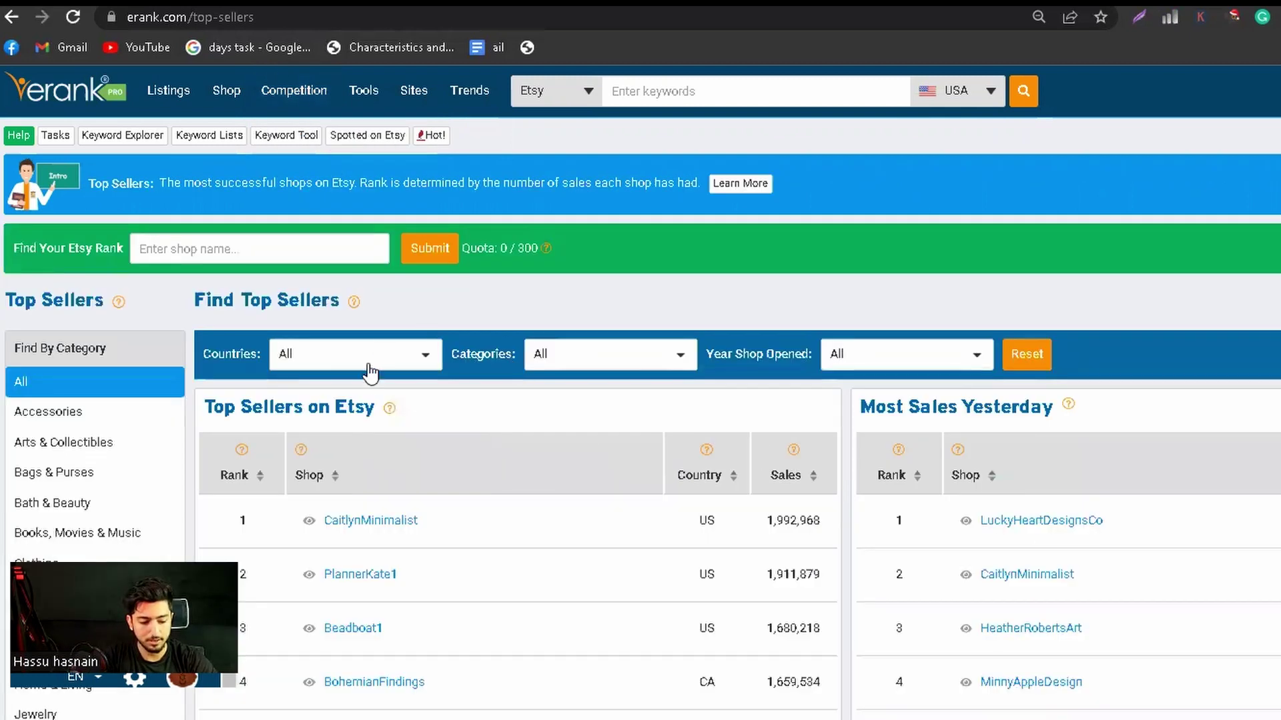
# Step: Filter the top sellers by country, trying Indonesia before settling on United States
pyautogui.click(370, 374)
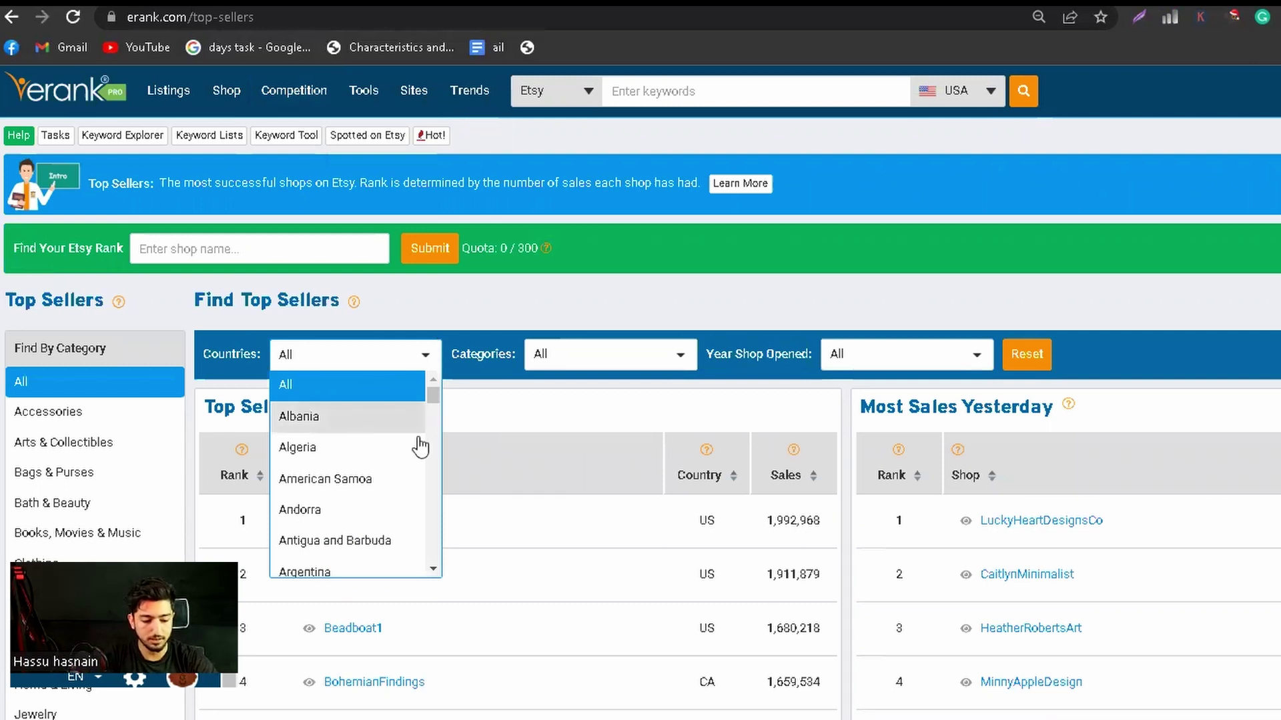
pyautogui.scroll(-20, 374, 494)
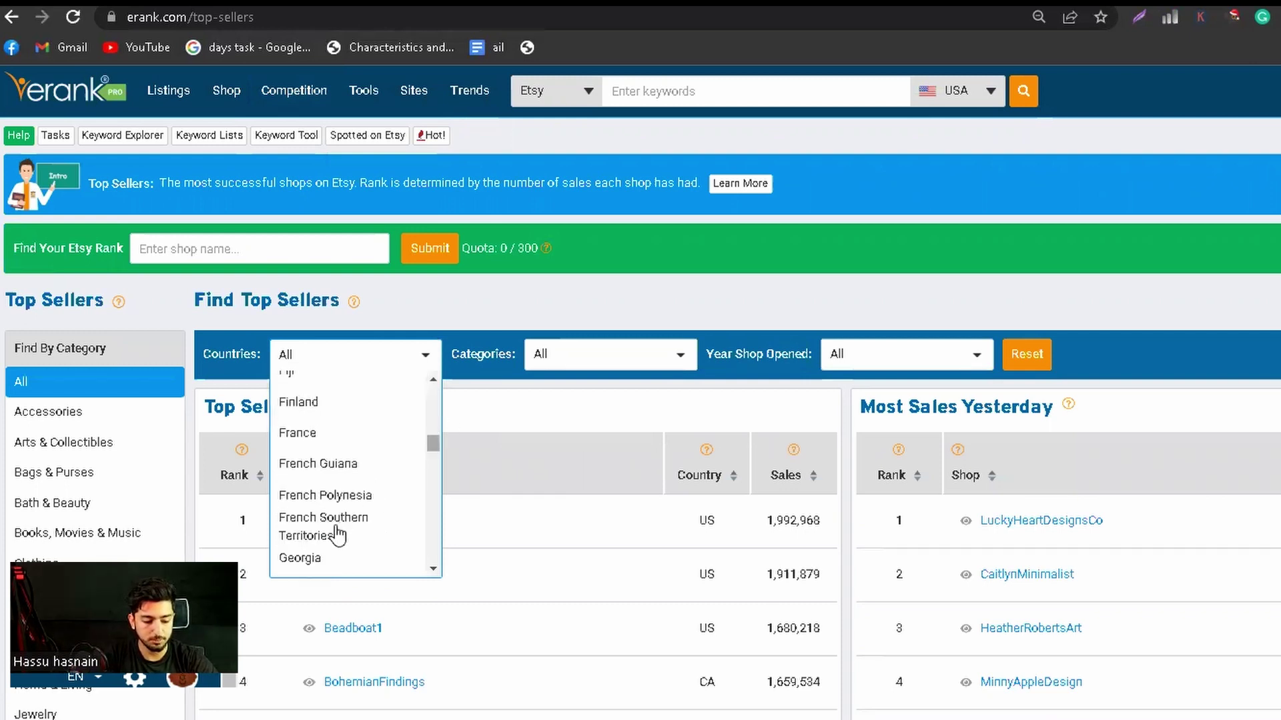
pyautogui.scroll(-3, 339, 533)
pyautogui.scroll(-5, 337, 531)
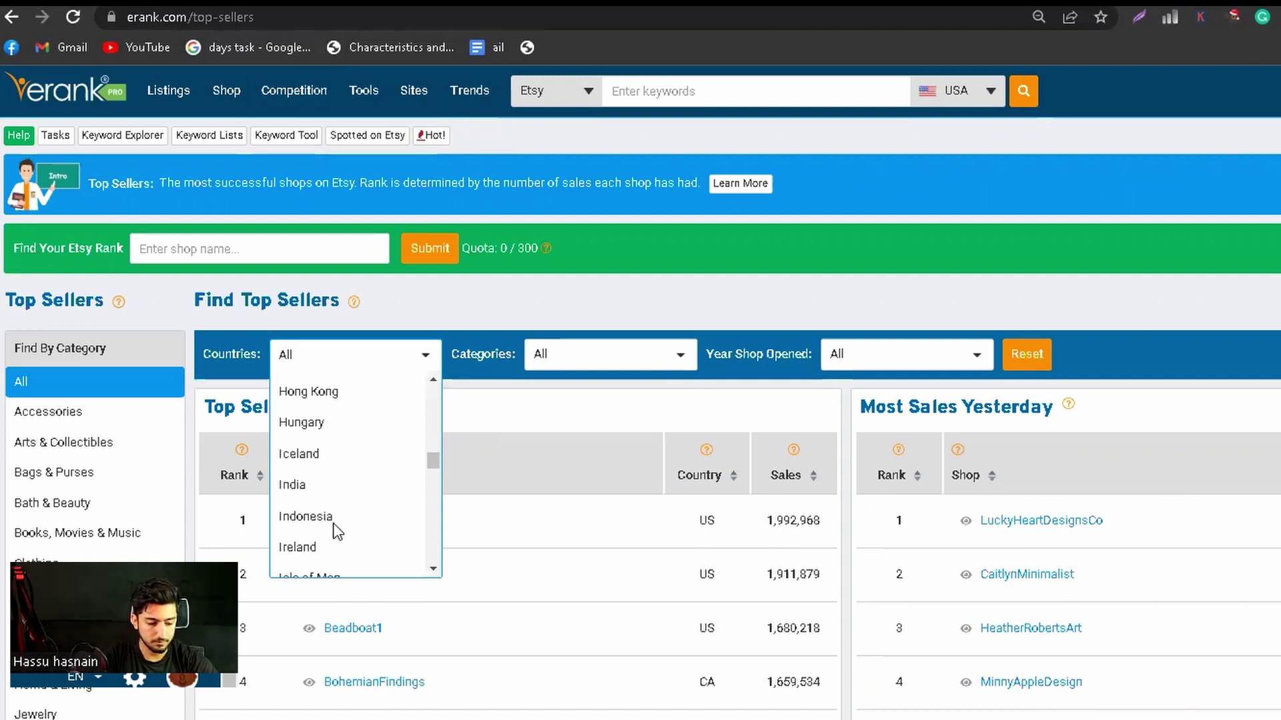
pyautogui.click(331, 527)
pyautogui.click(384, 175)
pyautogui.scroll(-5, 372, 289)
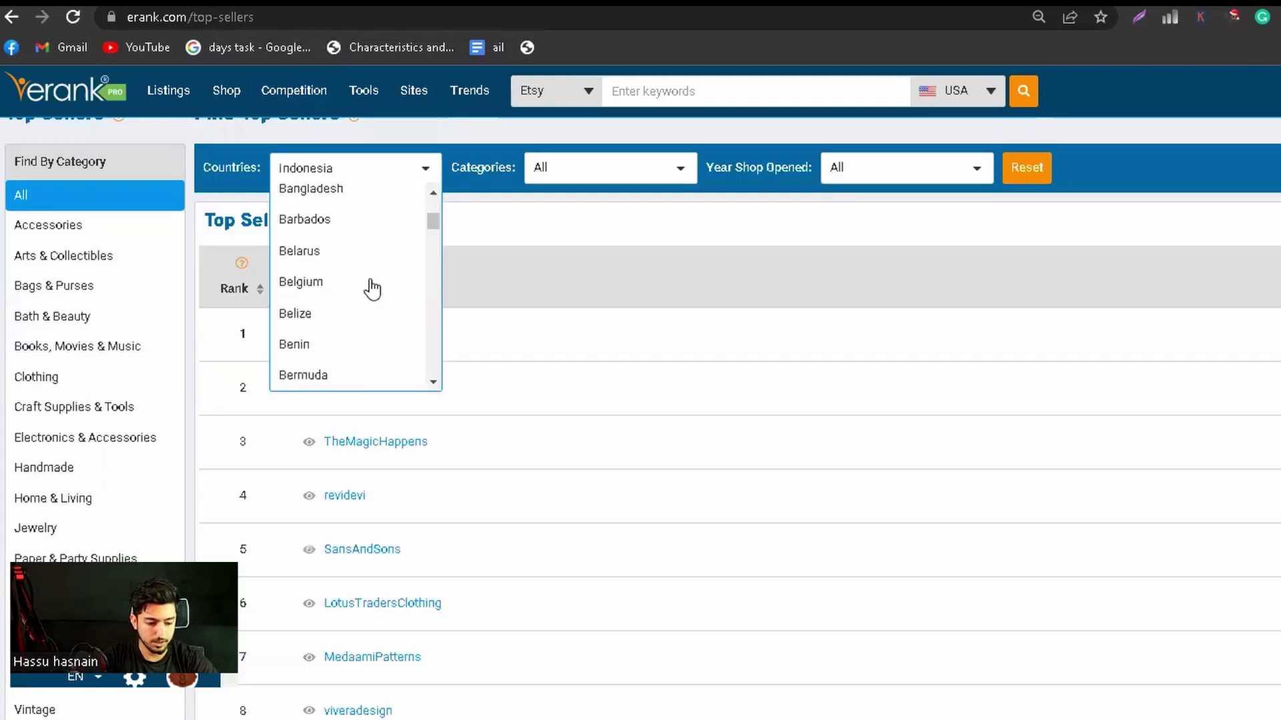
pyautogui.scroll(-5, 372, 290)
pyautogui.scroll(-5, 371, 289)
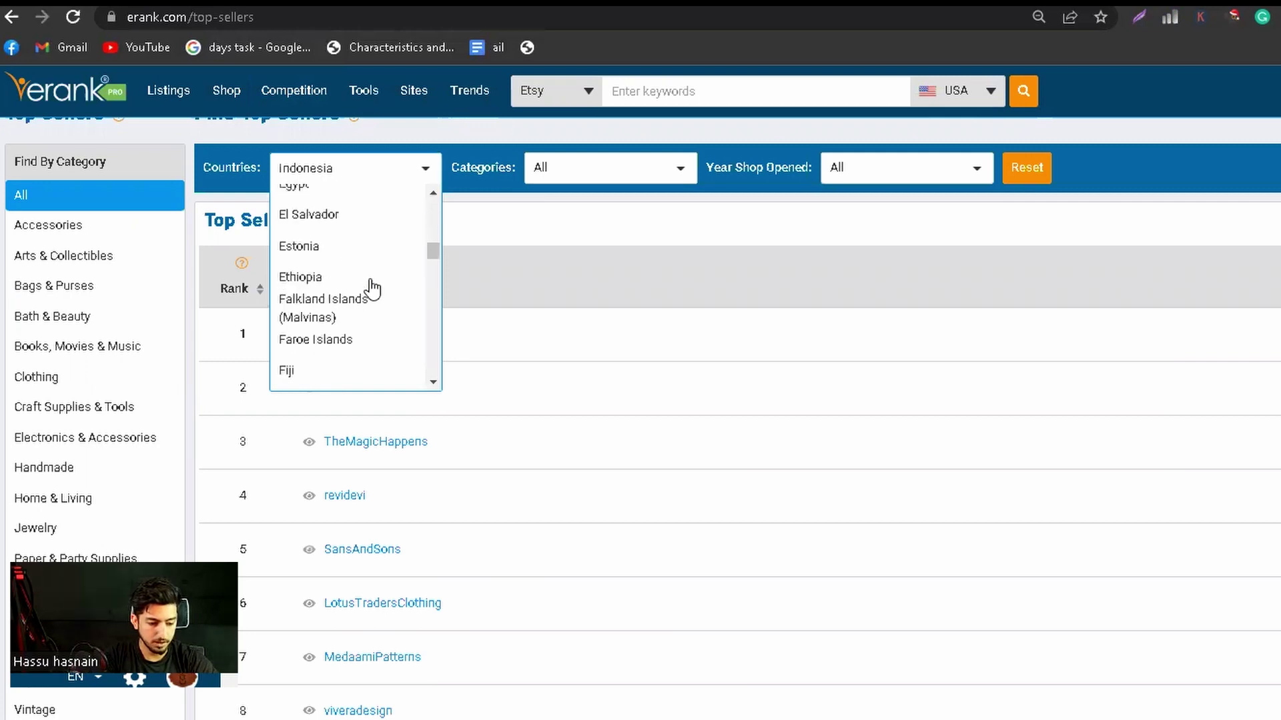
pyautogui.scroll(-5, 371, 290)
pyautogui.scroll(-5, 372, 289)
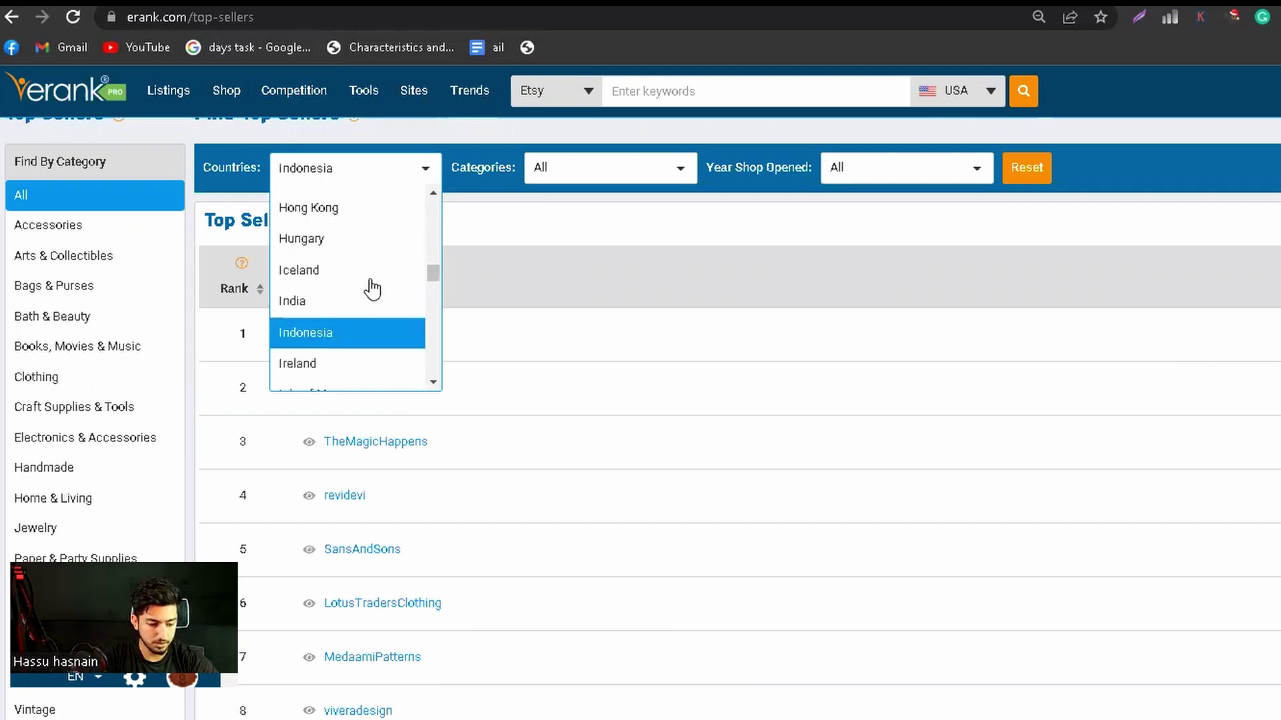
pyautogui.scroll(-5, 372, 289)
pyautogui.scroll(-5, 371, 290)
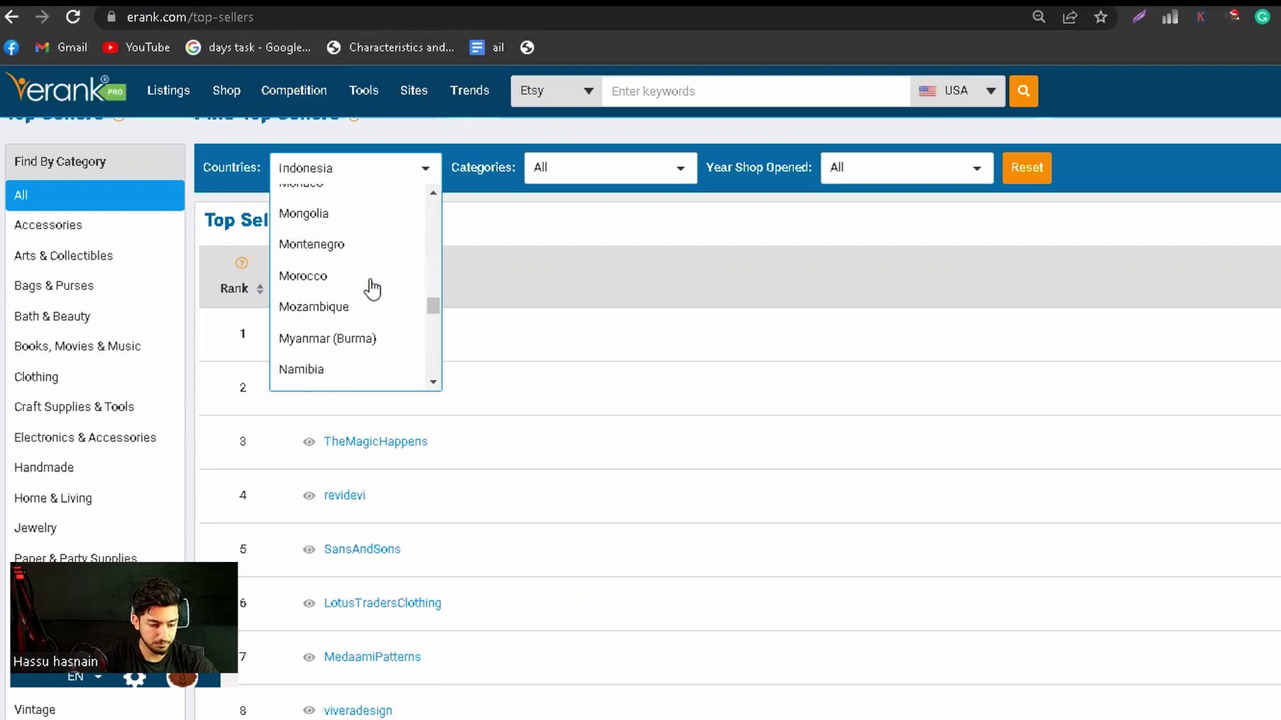
pyautogui.scroll(-8, 372, 290)
pyautogui.scroll(-6, 371, 289)
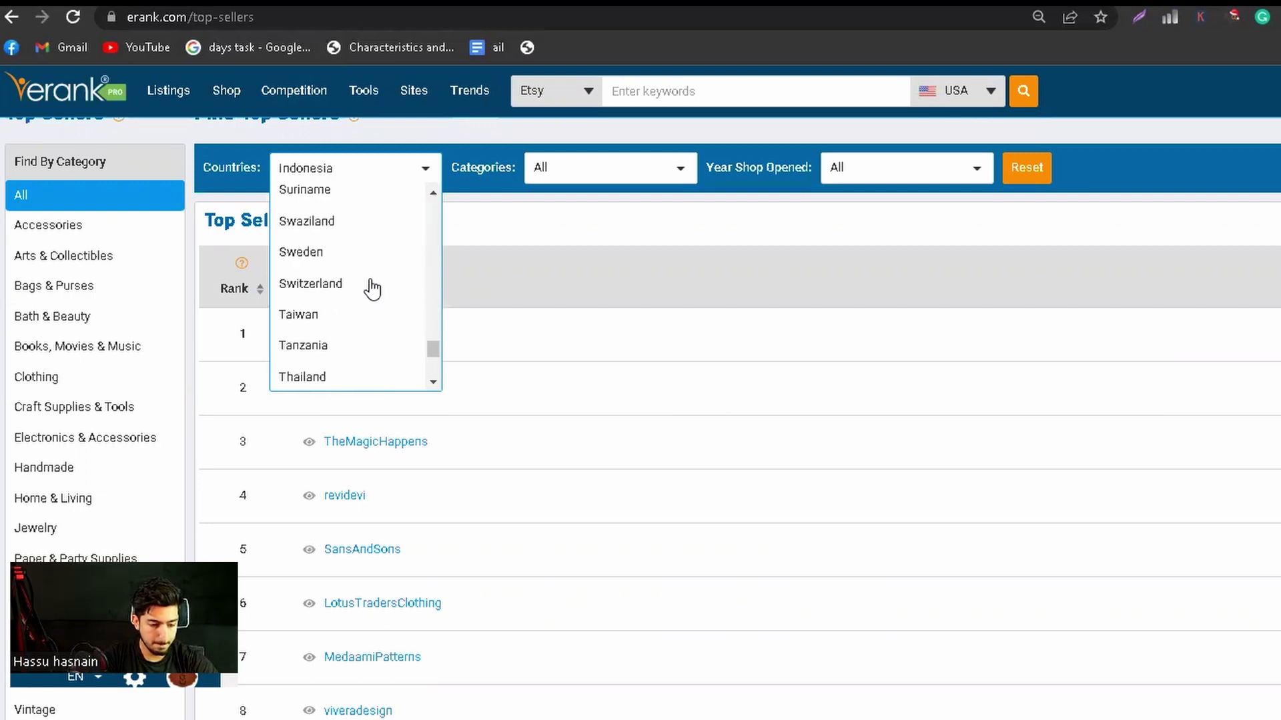
pyautogui.scroll(-5, 372, 289)
pyautogui.scroll(-5, 372, 289)
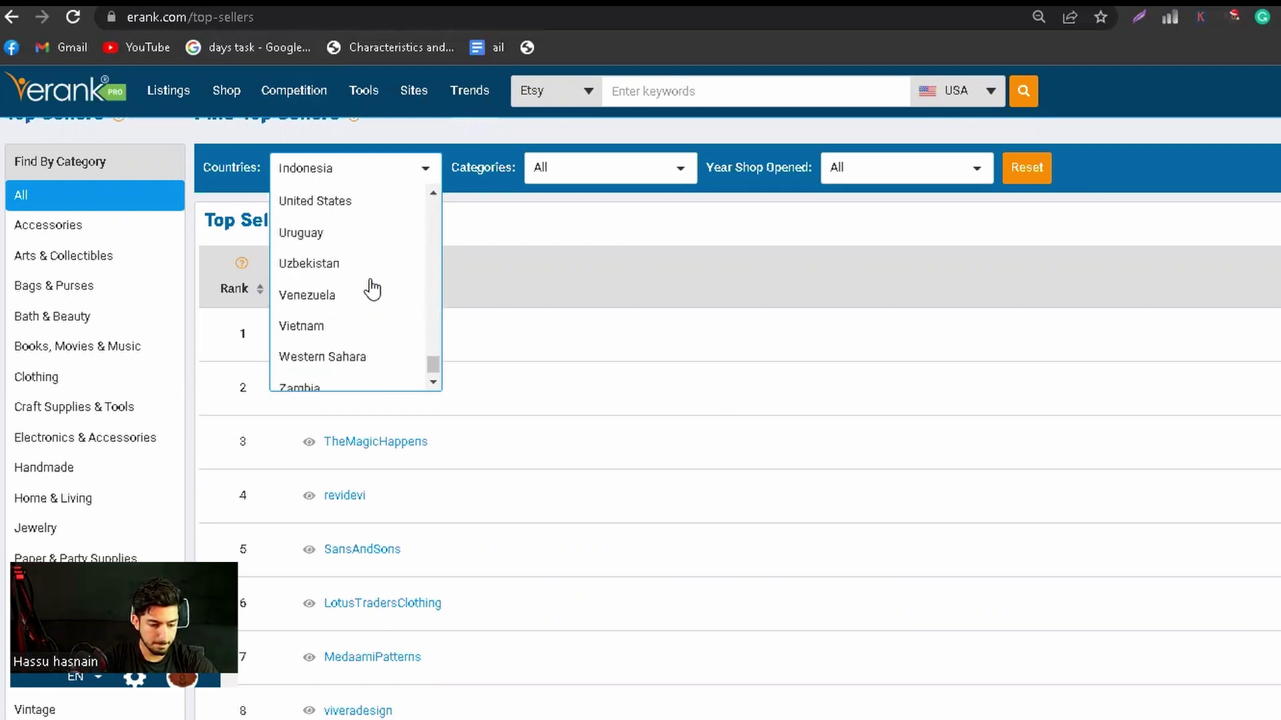
pyautogui.scroll(3, 367, 294)
pyautogui.scroll(2, 358, 337)
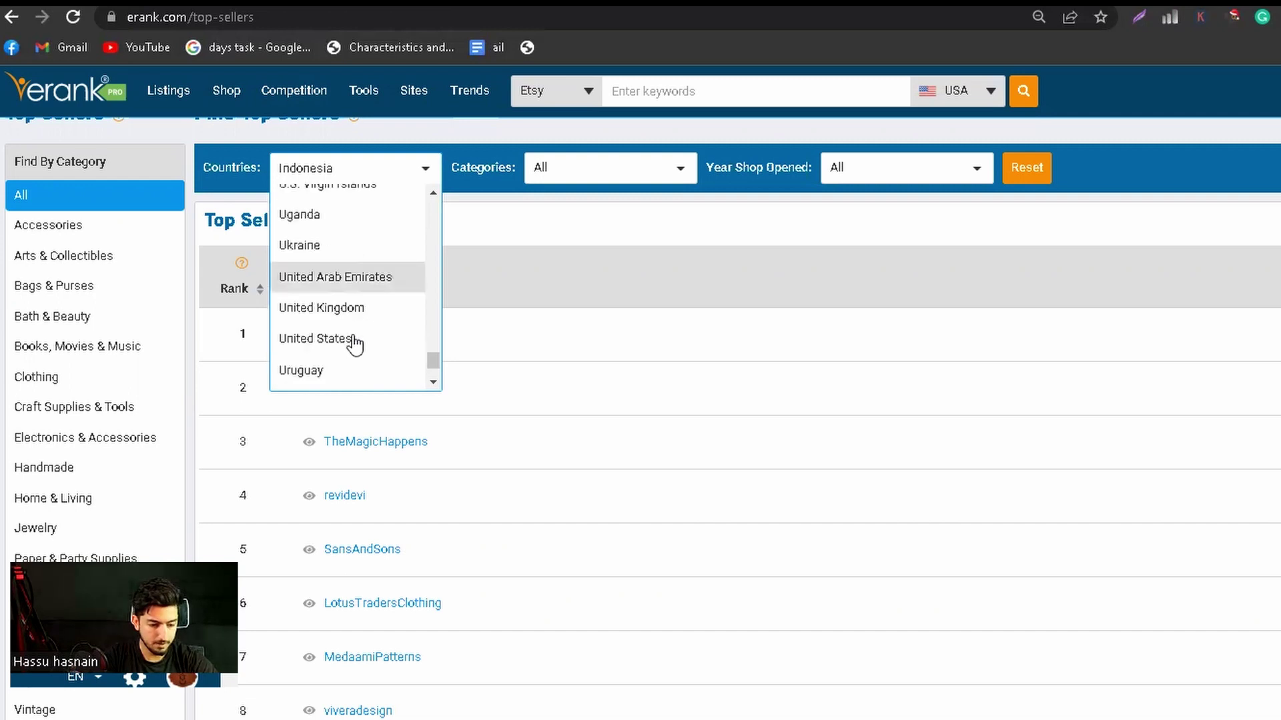
pyautogui.click(314, 338)
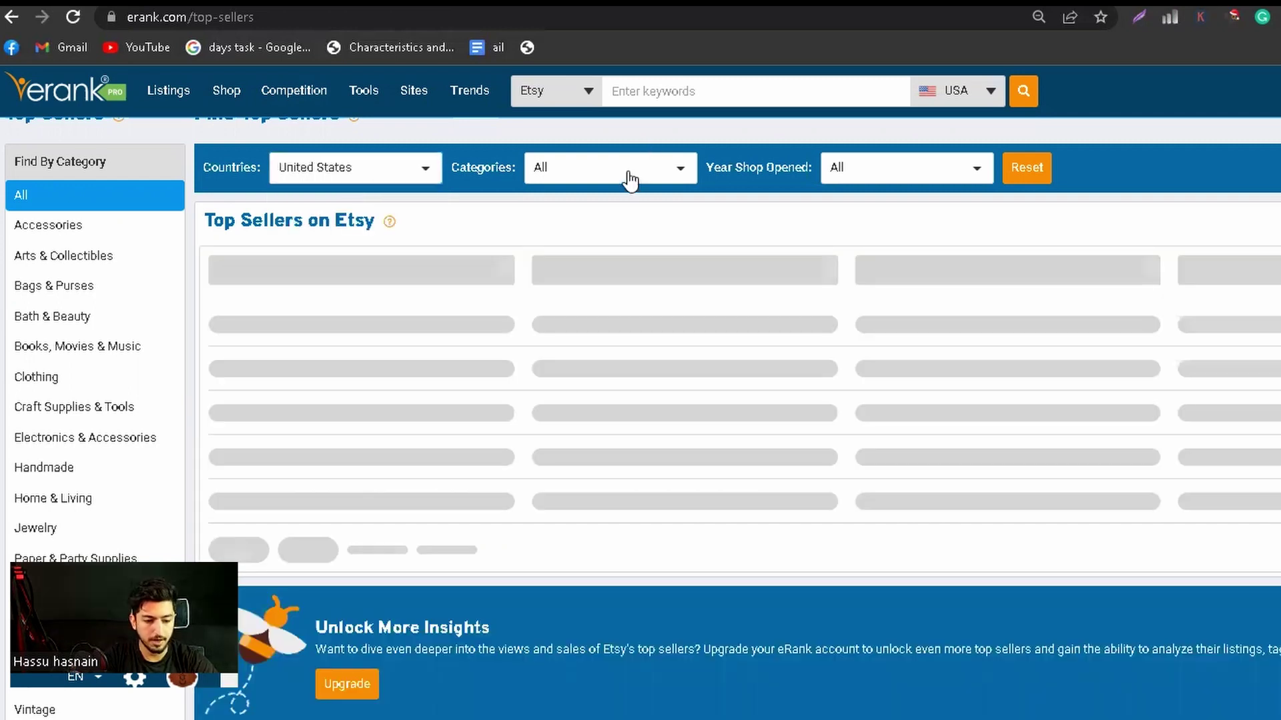
# Step: Limit the top sellers to the Jewelry category
pyautogui.click(632, 177)
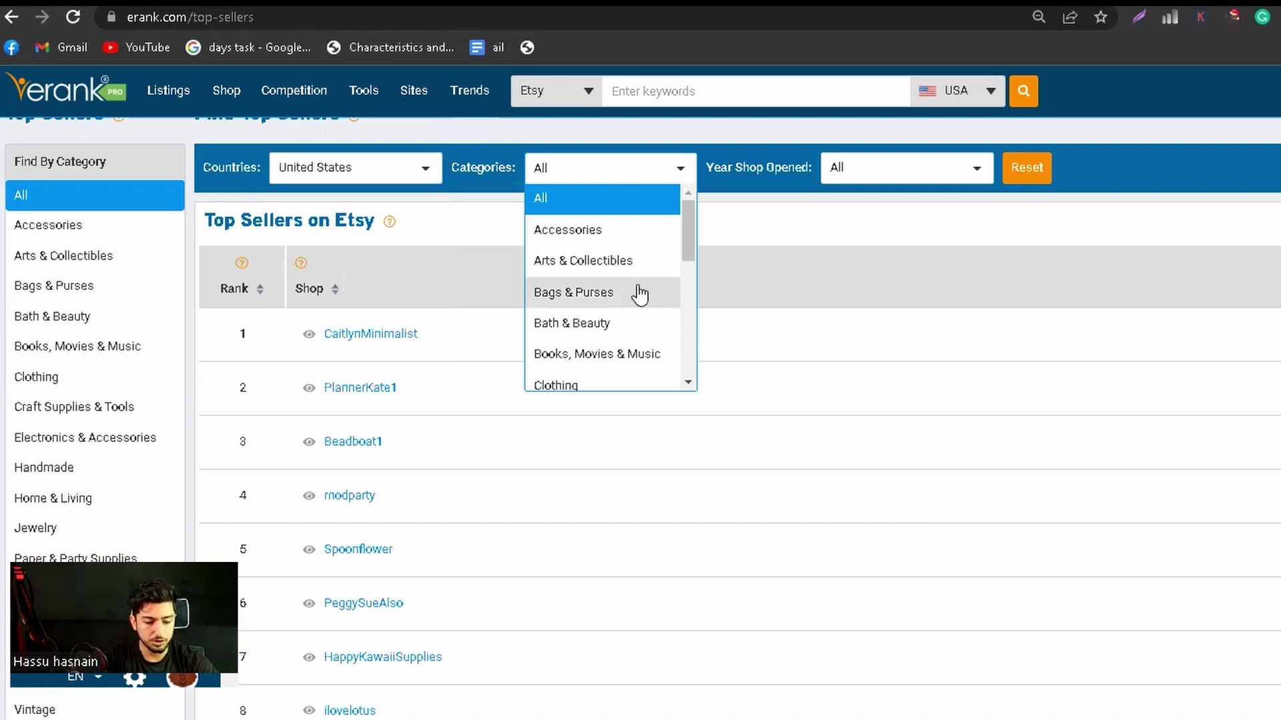
pyautogui.scroll(-1, 639, 294)
pyautogui.scroll(-1, 639, 294)
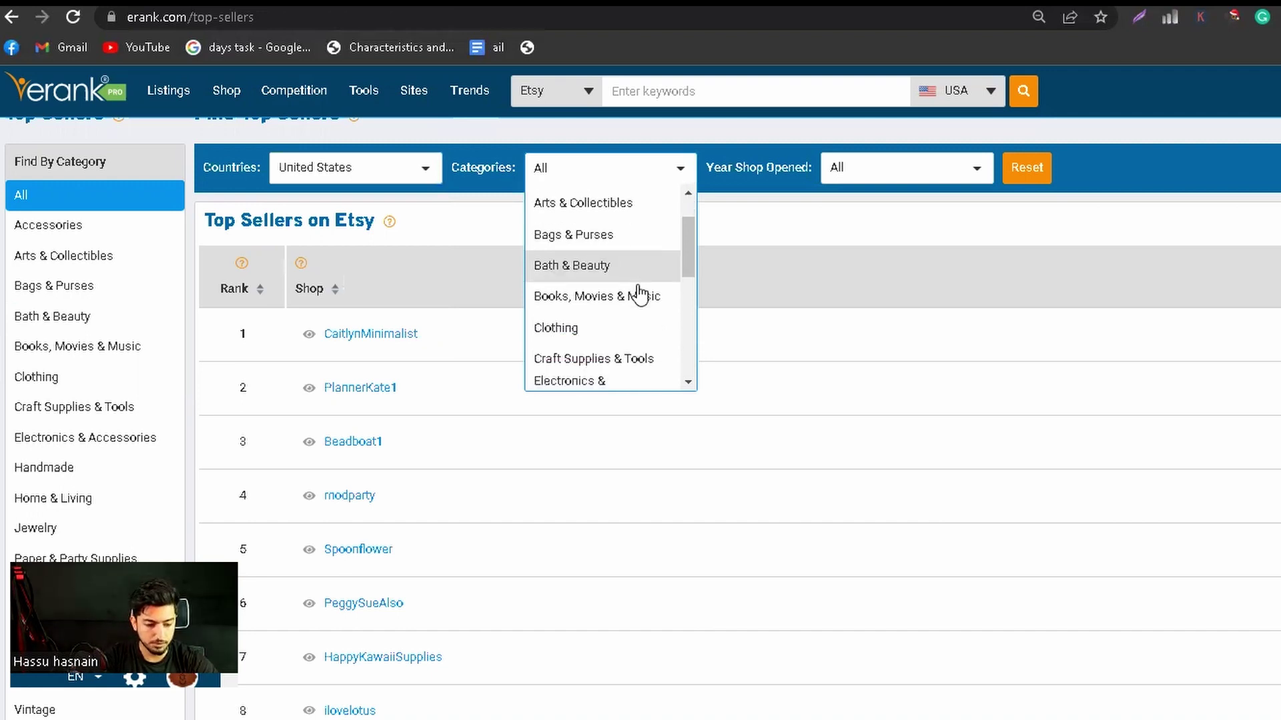
pyautogui.scroll(-2, 638, 294)
pyautogui.scroll(-2, 624, 317)
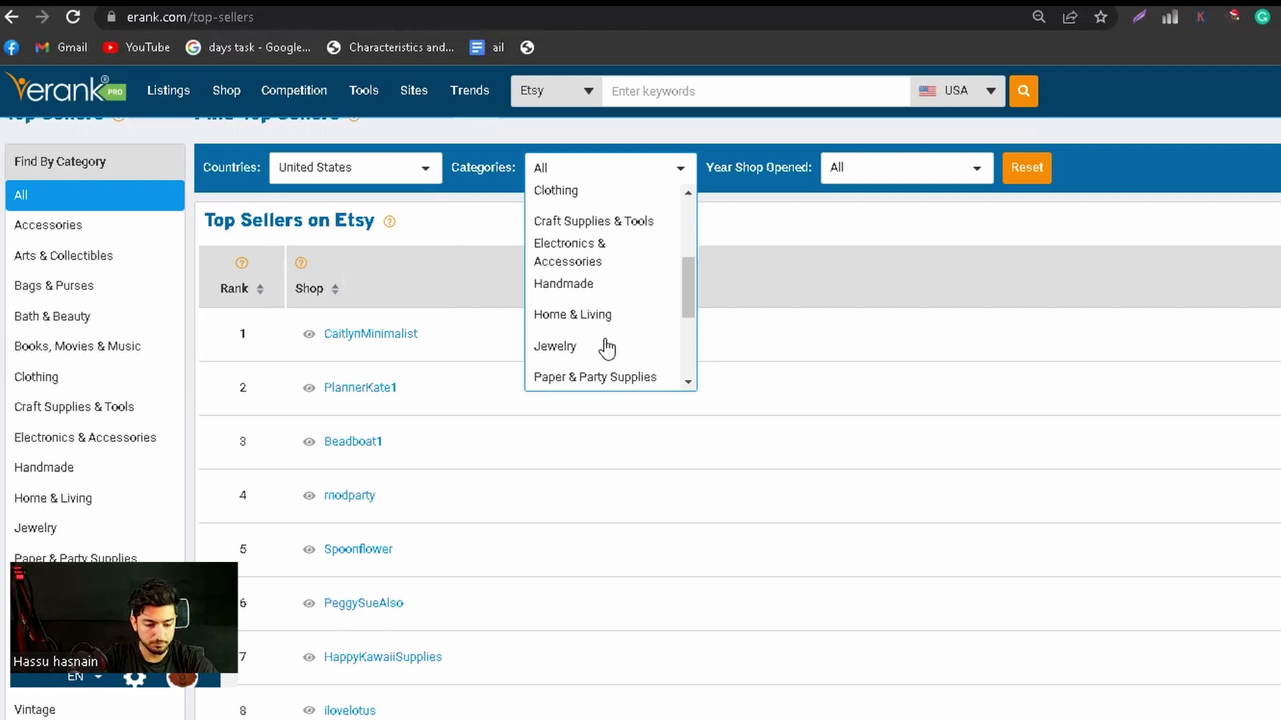
pyautogui.click(606, 347)
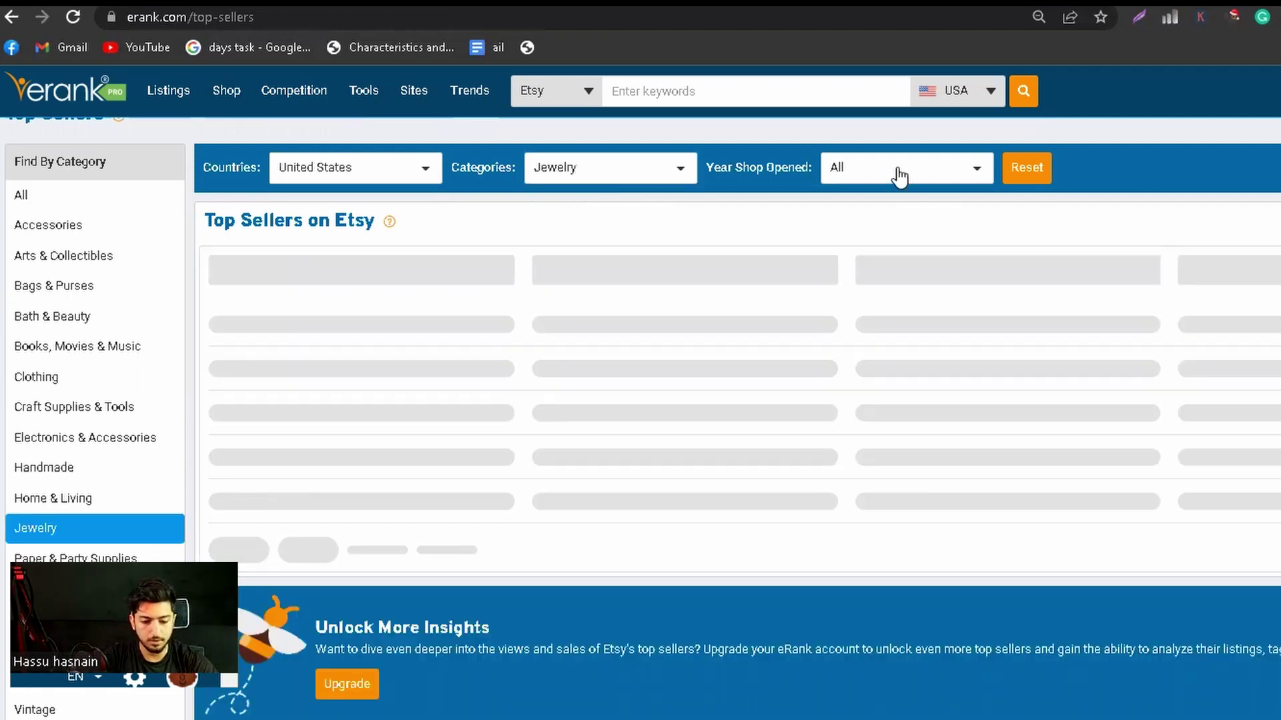
# Step: Narrow to shops opened in 2021 and open the number-one shop, NisPersonalized
pyautogui.click(900, 175)
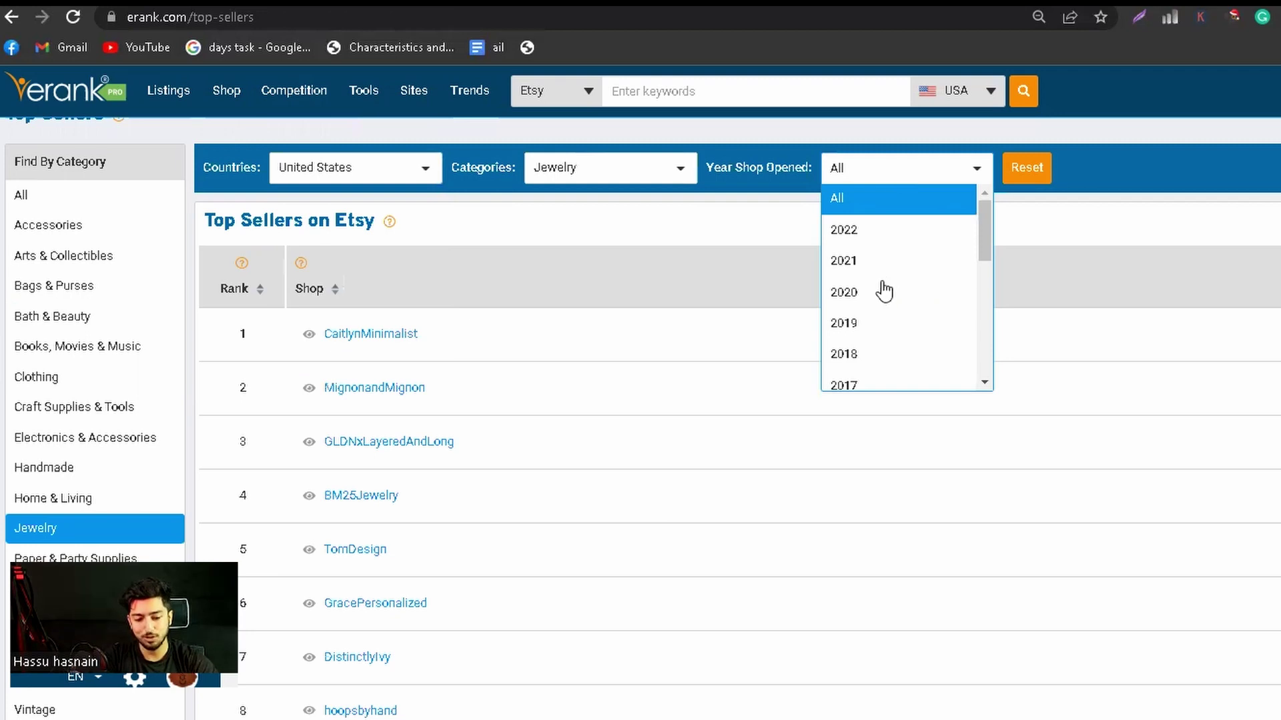
pyautogui.click(878, 267)
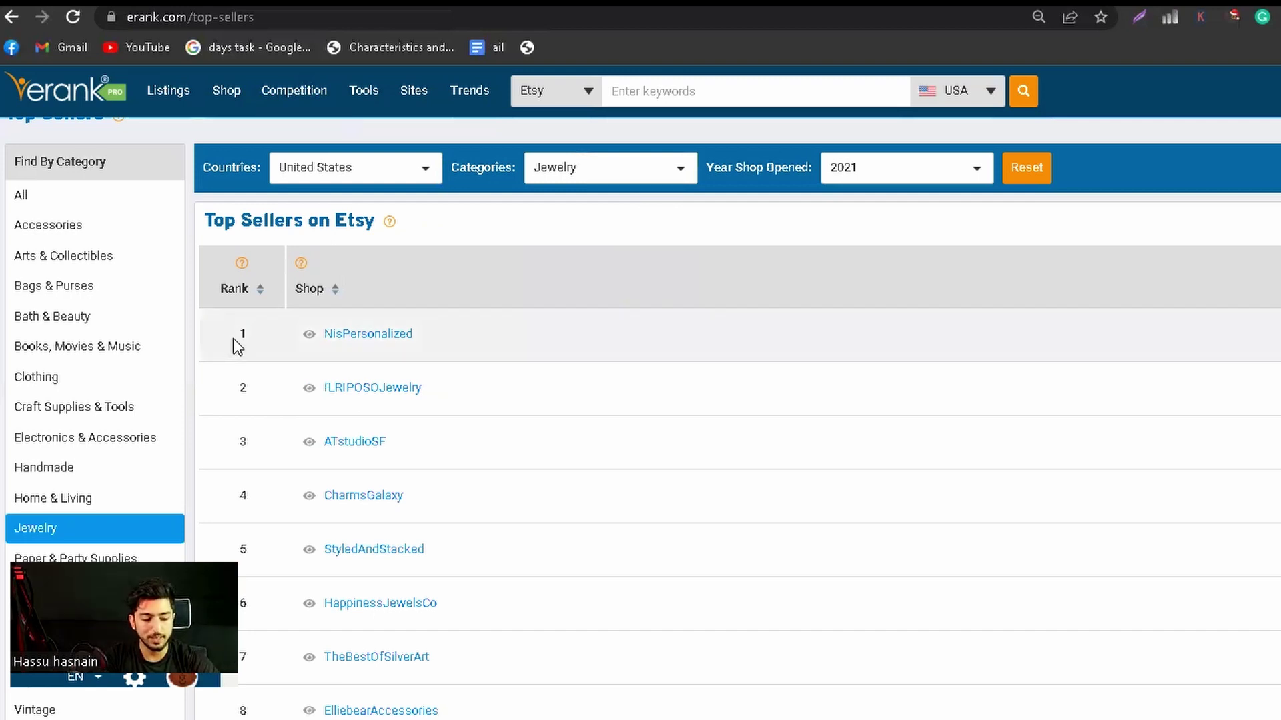
pyautogui.doubleClick(243, 335)
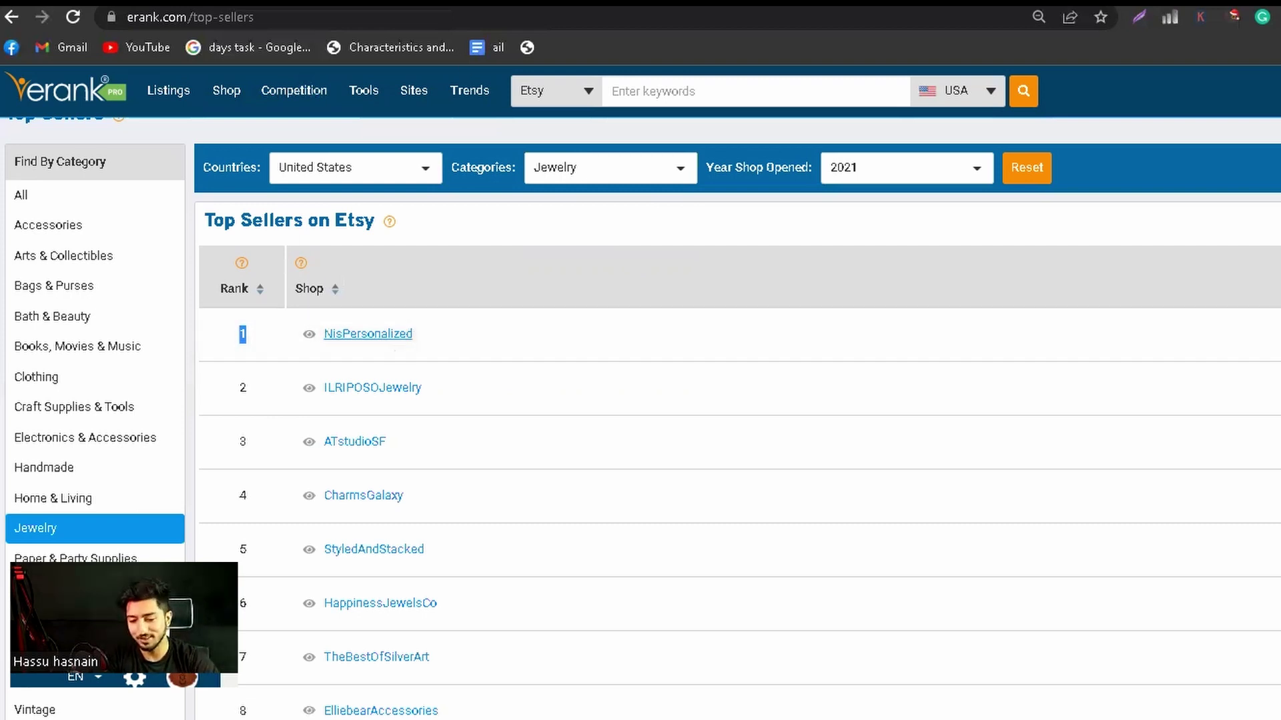
pyautogui.click(367, 334)
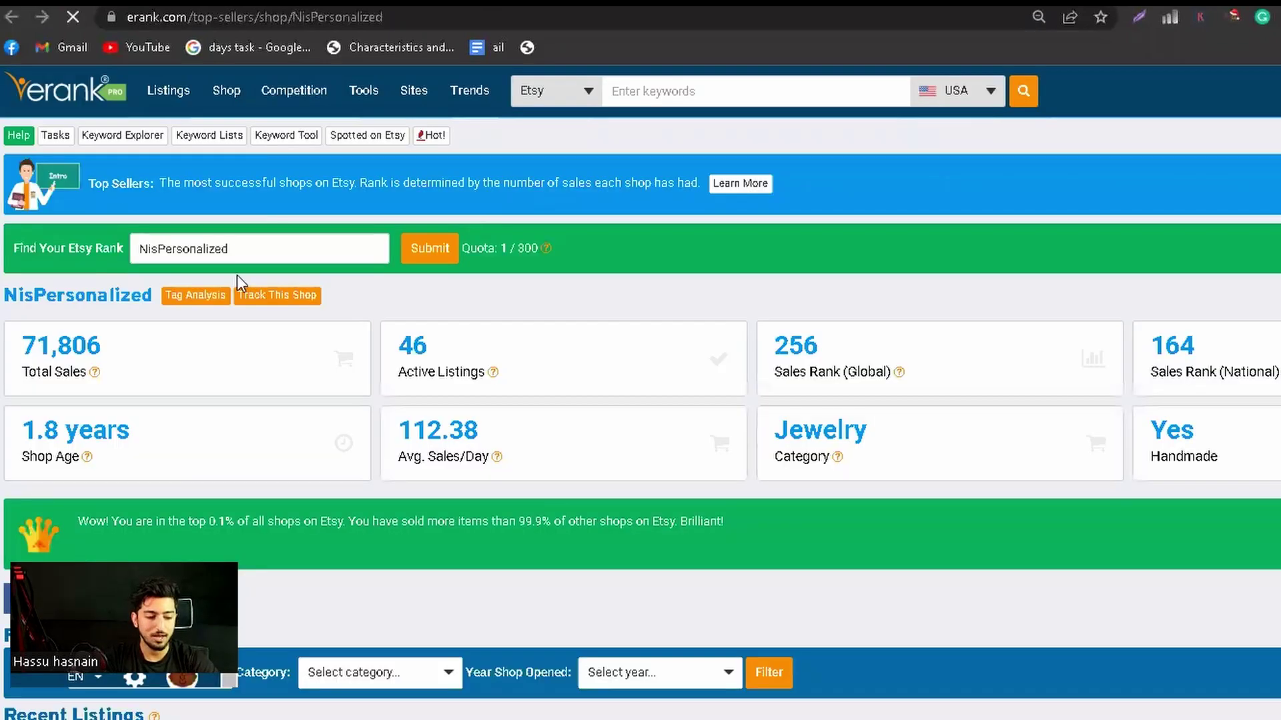
pyautogui.scroll(-1, 528, 98)
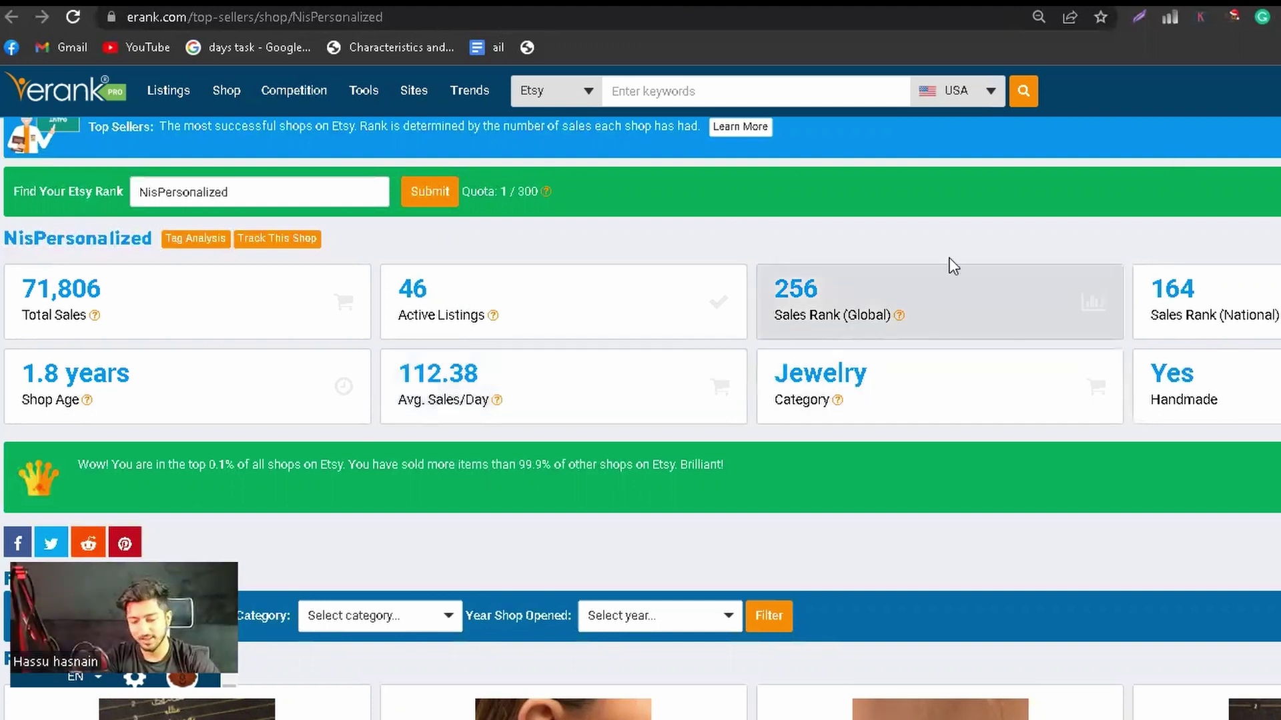
# Step: Open the listing audit for the first Personalized Name Necklaces item in Recent Listings
pyautogui.scroll(-1, 953, 266)
pyautogui.scroll(-5, 950, 259)
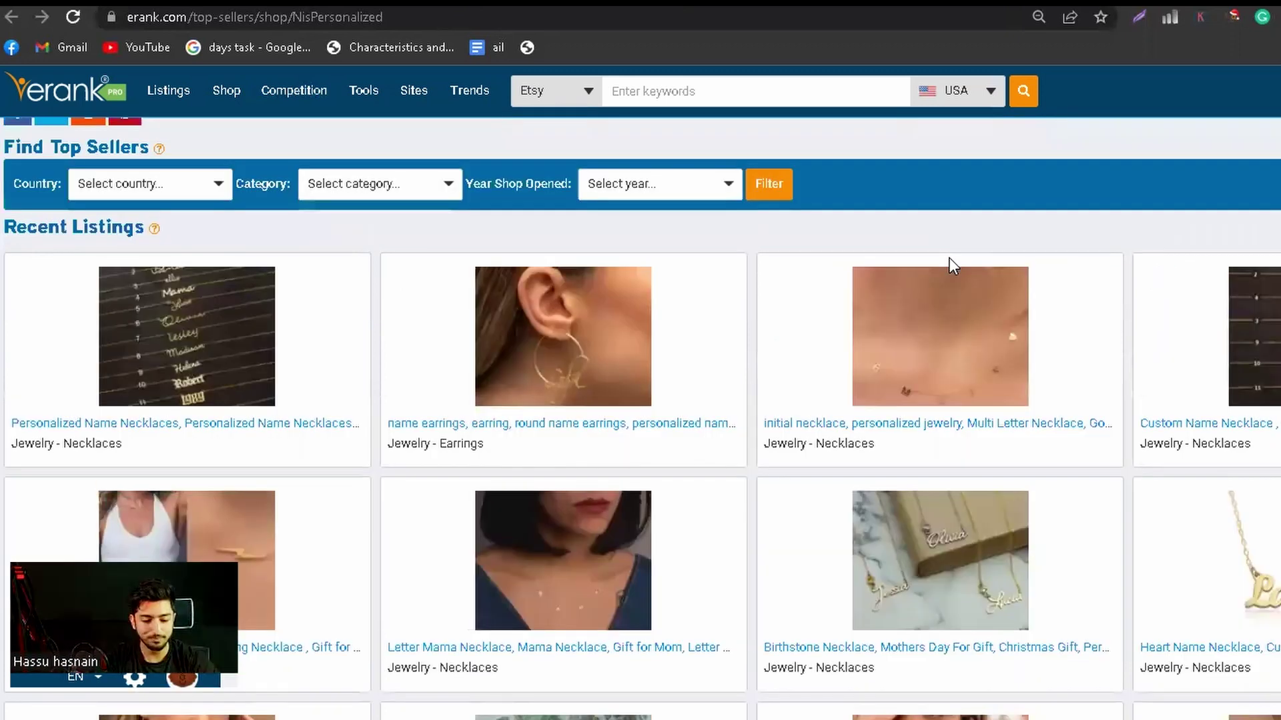
pyautogui.scroll(-1, 950, 259)
pyautogui.scroll(-1, 950, 265)
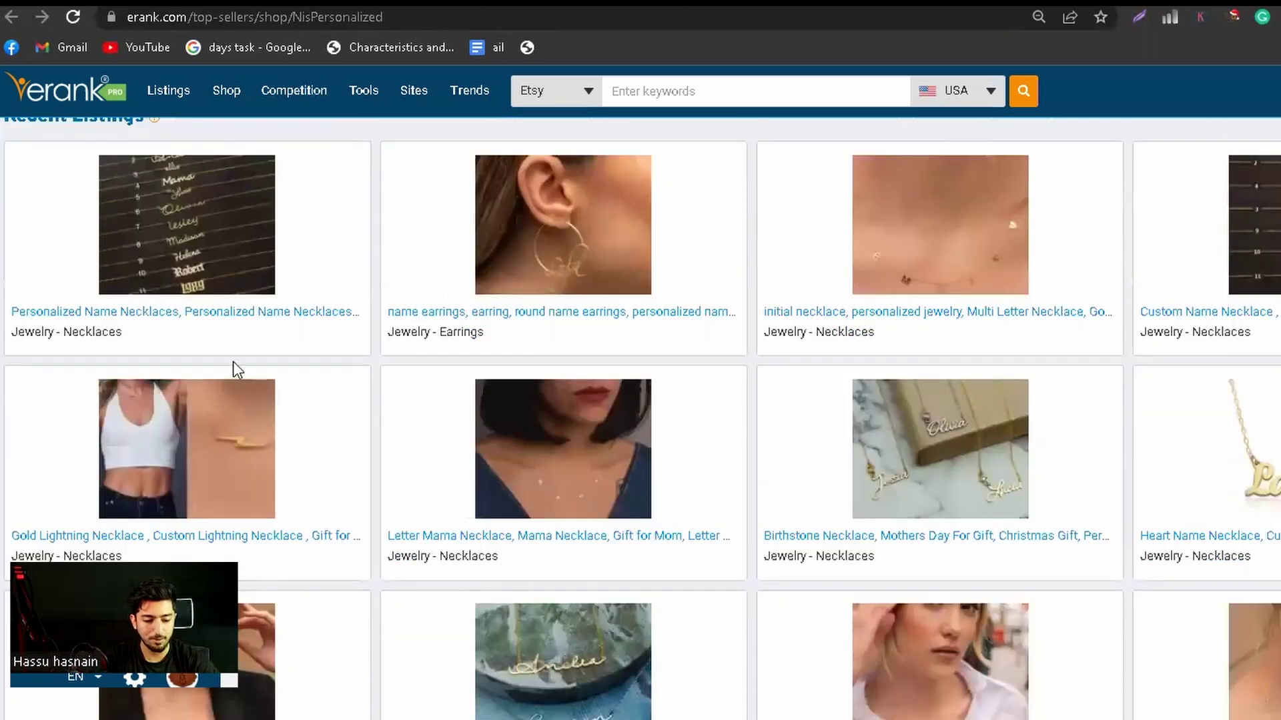
pyautogui.rightClick(158, 312)
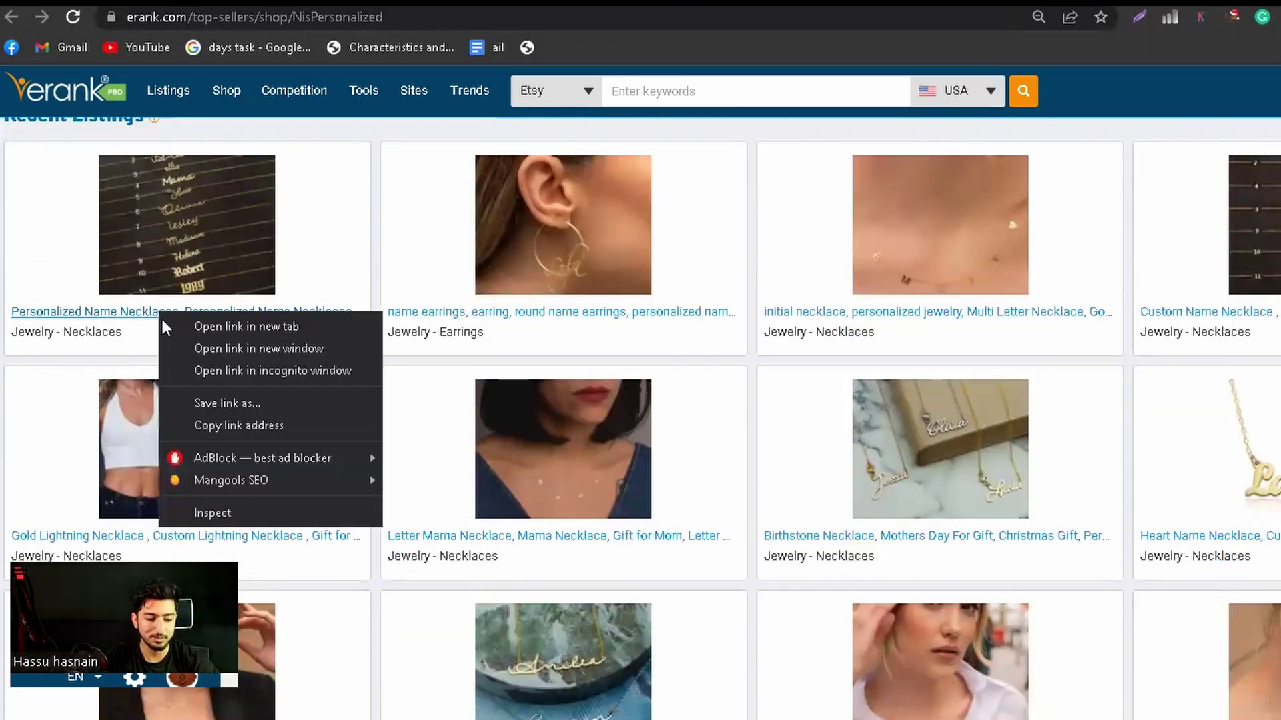
pyautogui.click(200, 325)
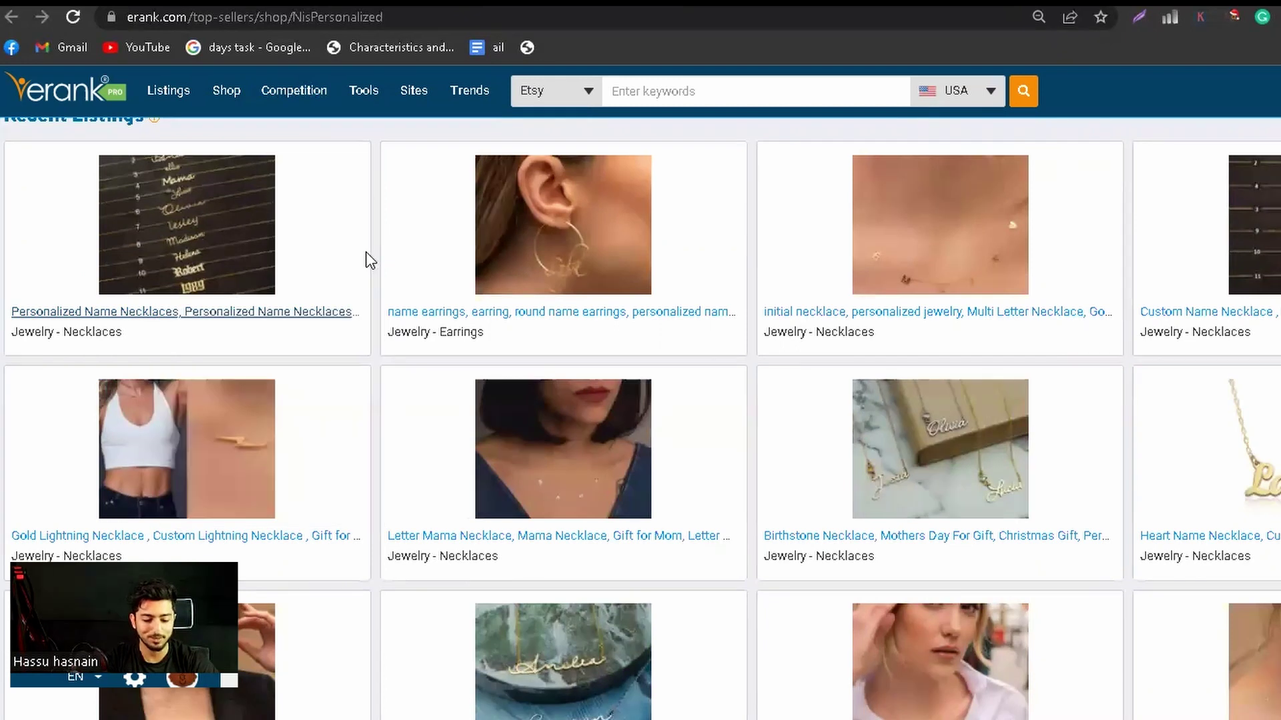
# Step: Browse further through recent listings, bringing up then dismissing link options for the CHRISTMAS GIFT listing
pyautogui.scroll(-5, 368, 259)
pyautogui.scroll(-2, 367, 259)
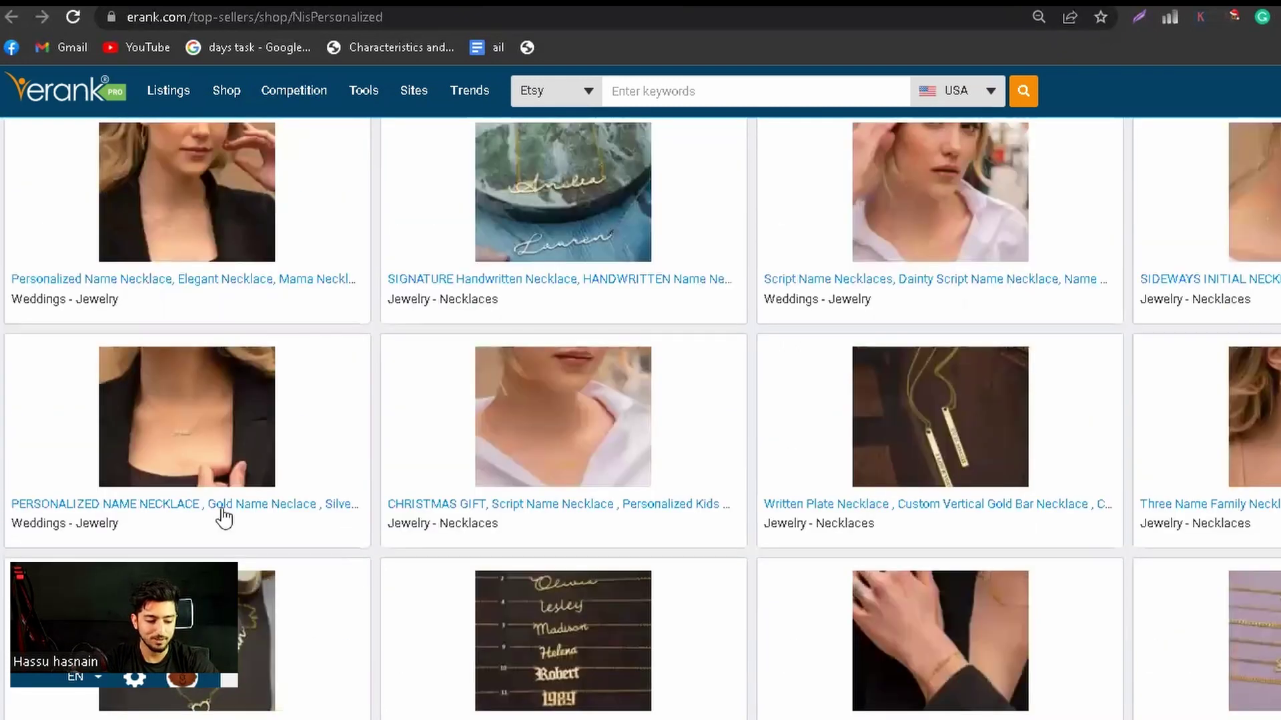
pyautogui.scroll(-2, 646, 400)
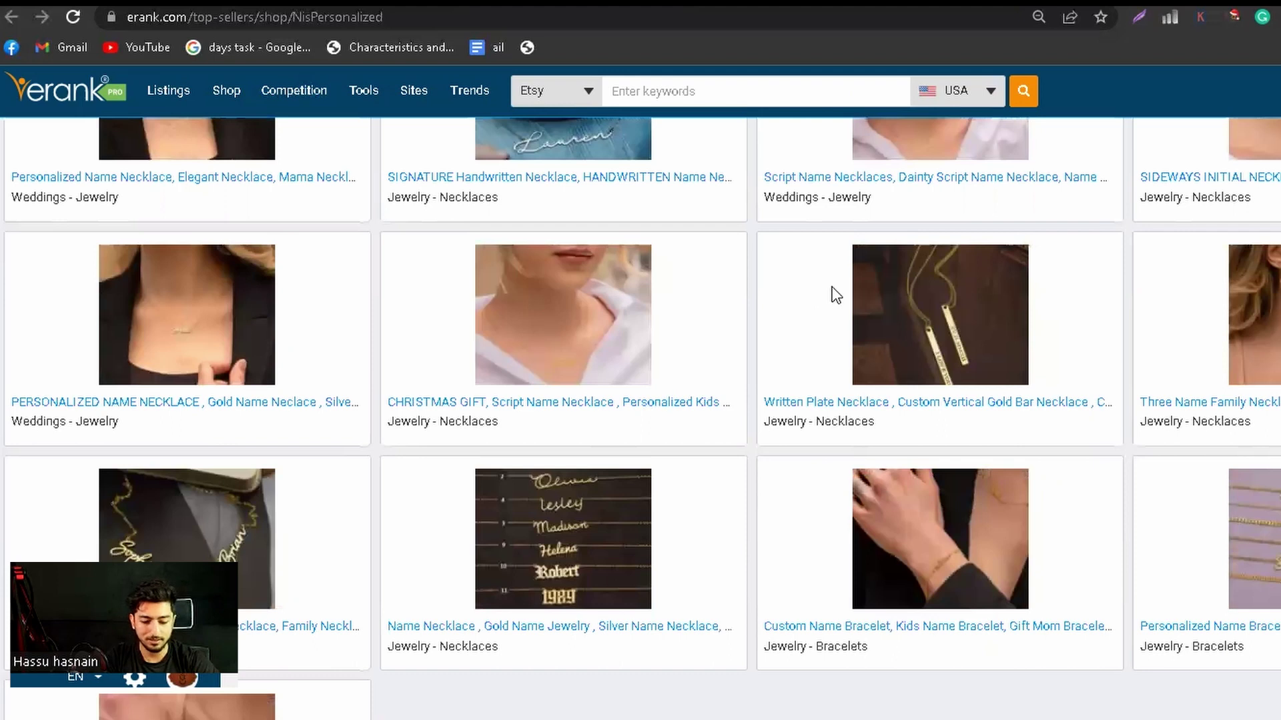
pyautogui.scroll(-1, 959, 230)
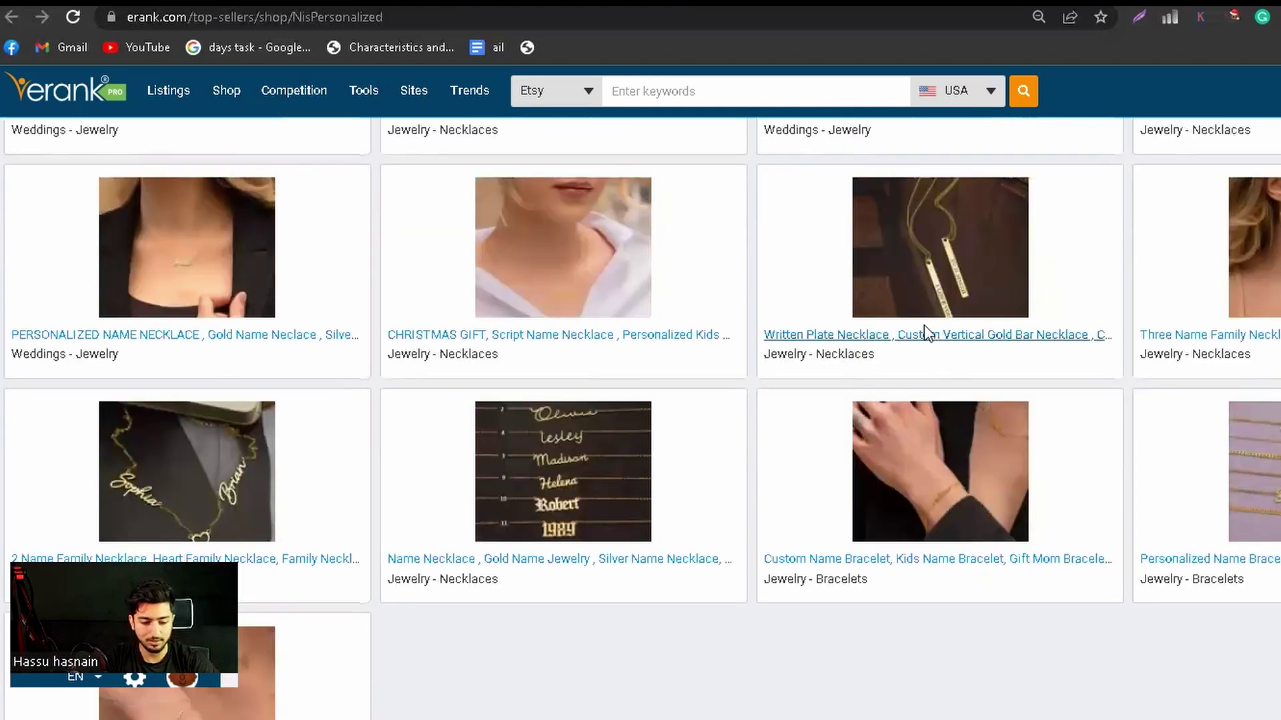
pyautogui.scroll(-2, 923, 326)
pyautogui.scroll(1, 663, 271)
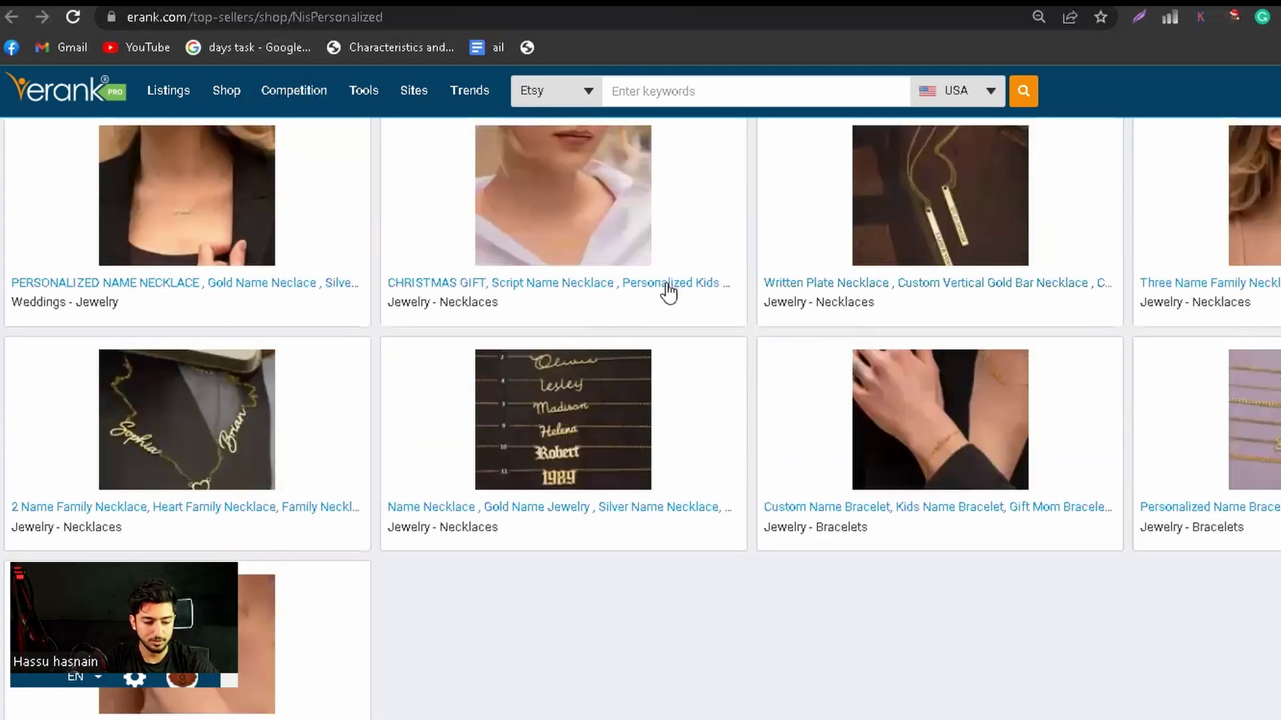
pyautogui.rightClick(667, 284)
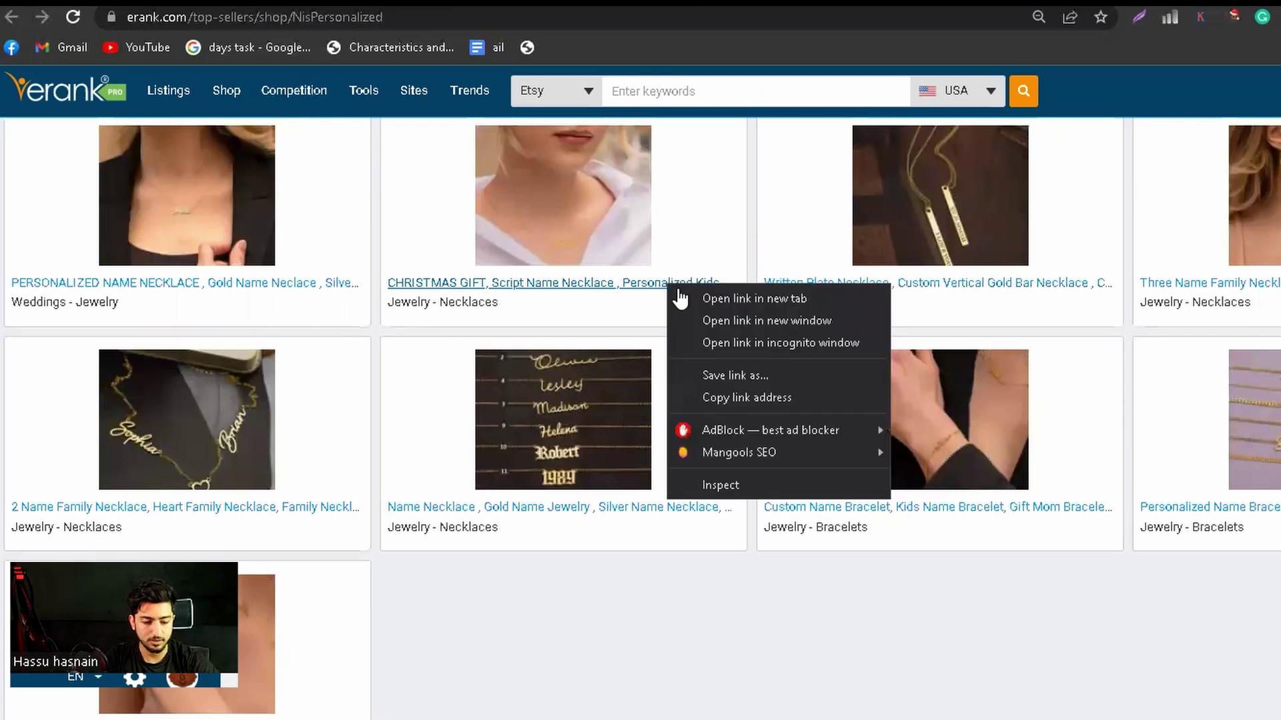
pyautogui.click(665, 128)
pyautogui.scroll(-4, 627, 179)
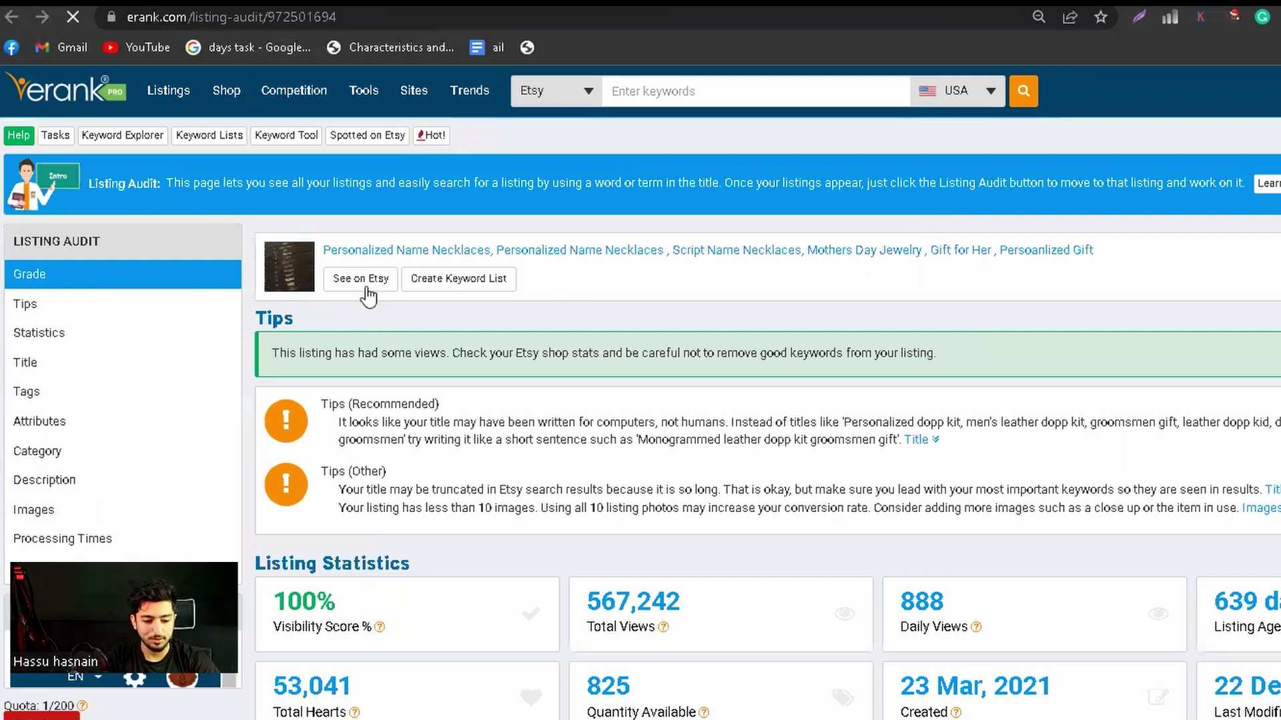
# Step: View the audited name necklace listing on Etsy, then return to the audit
pyautogui.click(368, 294)
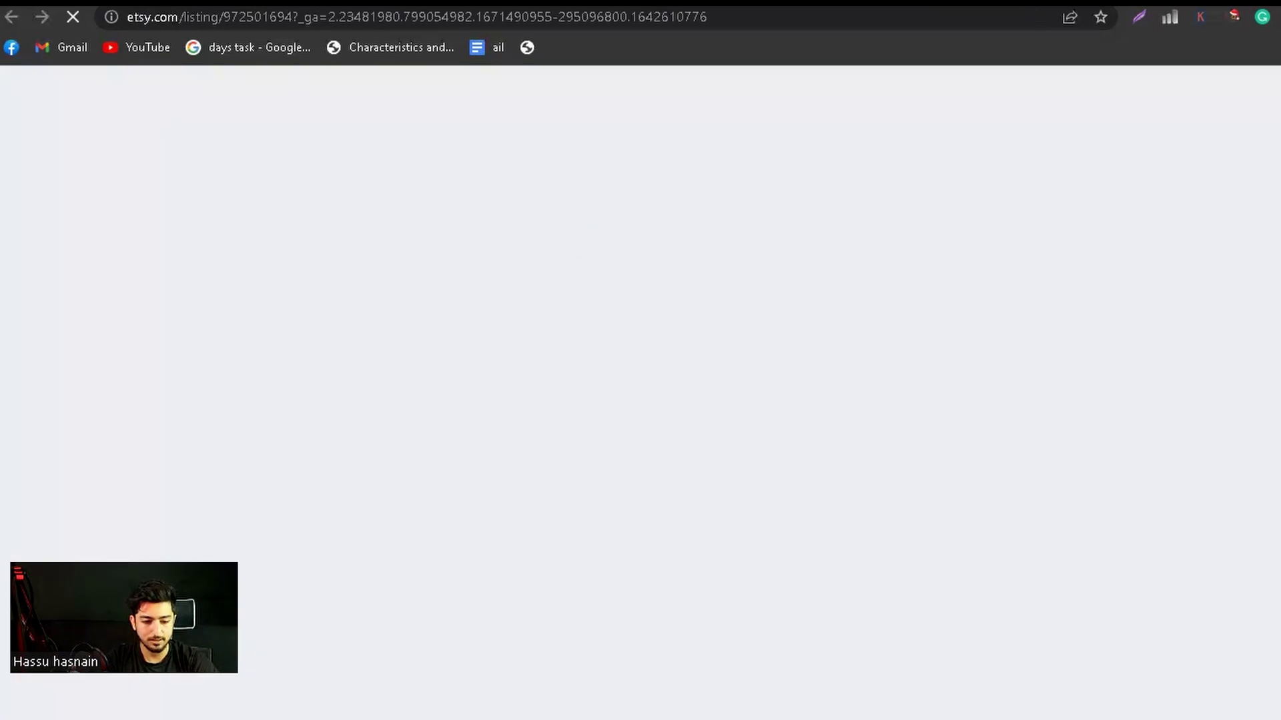
pyautogui.hotkey('alt', 'Left')
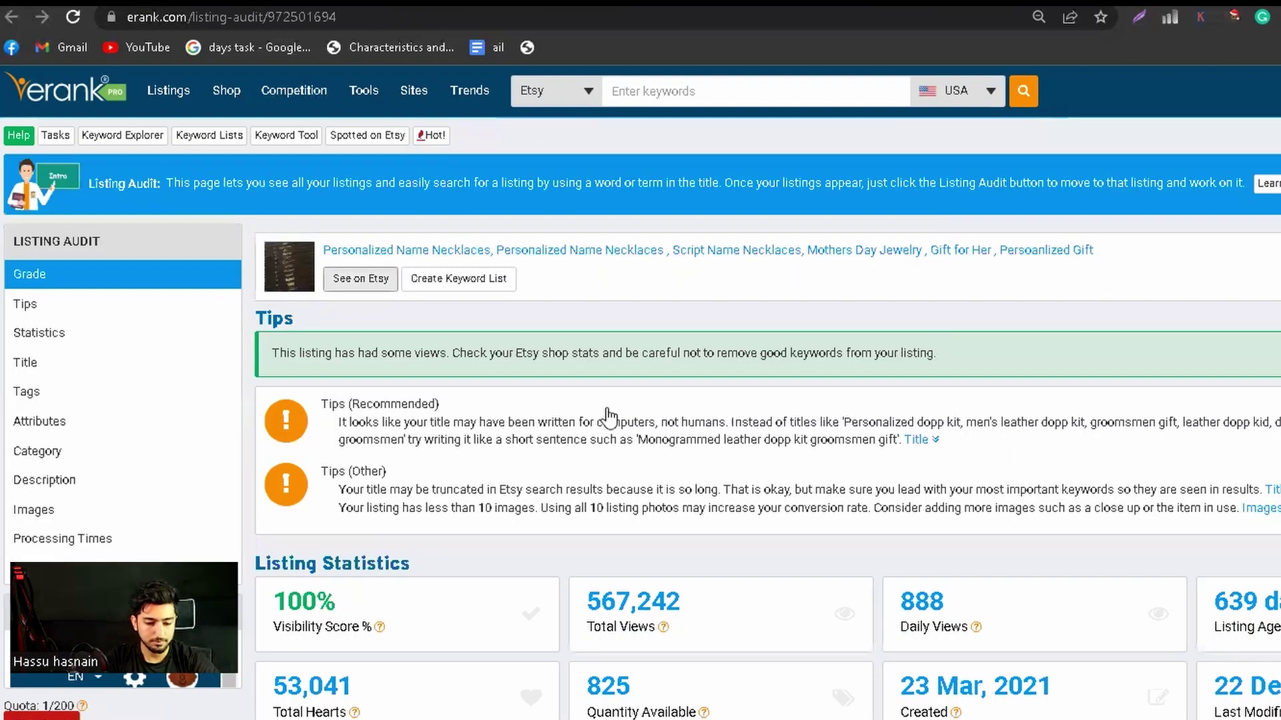
pyautogui.scroll(-5, 608, 424)
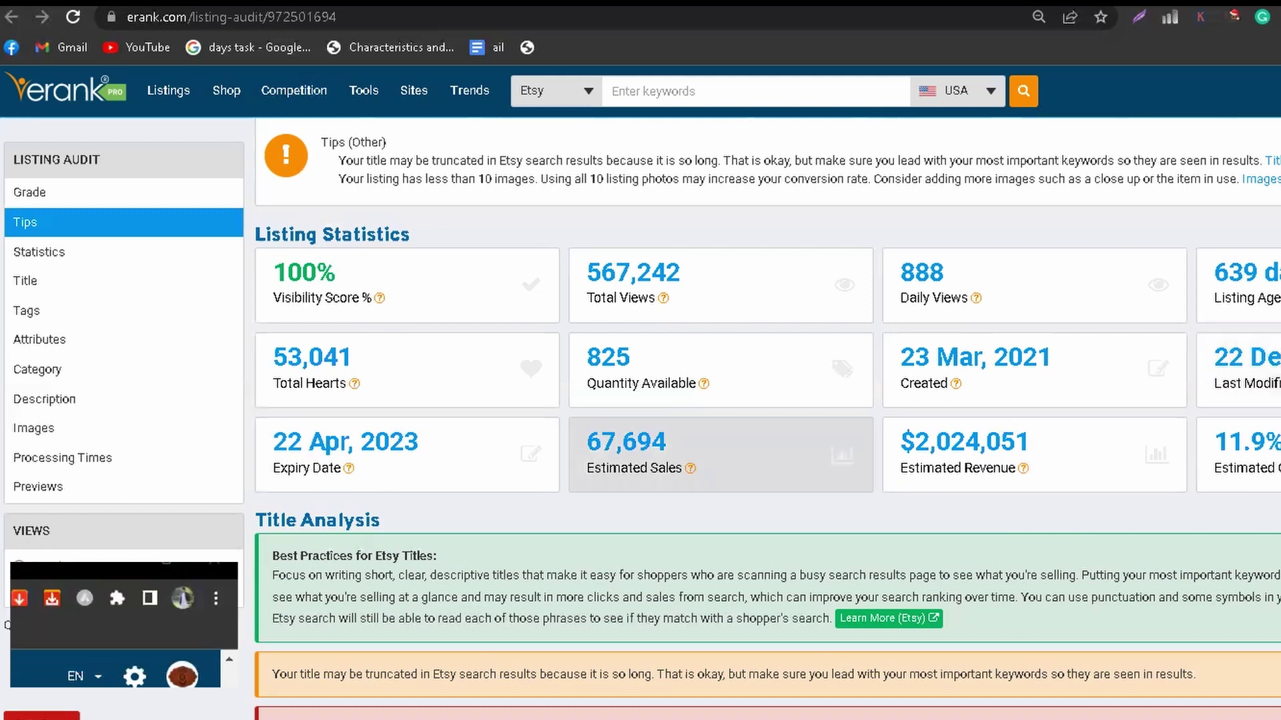
# Step: Review the Tag Analysis search data for the listing's 13 tags, then return to the Etsy listing
pyautogui.scroll(-10, 767, 421)
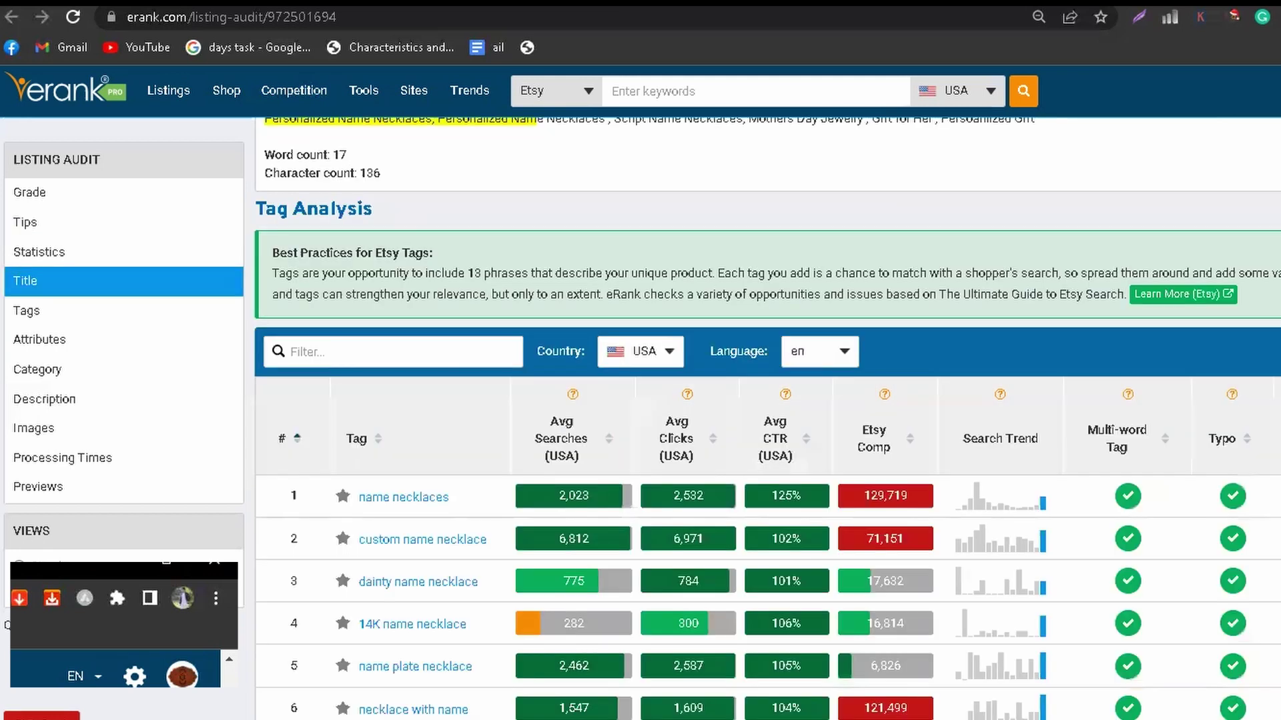
pyautogui.scroll(-2, 767, 421)
pyautogui.scroll(-5, 768, 420)
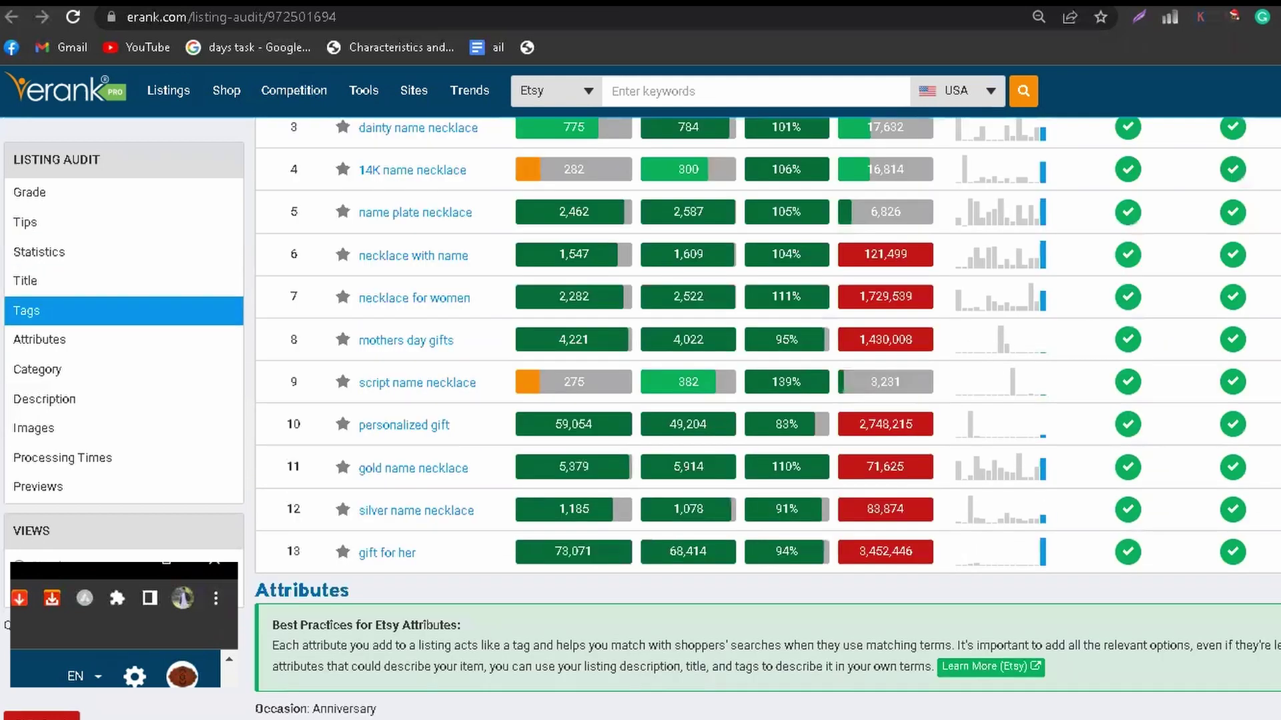
pyautogui.scroll(-1, 767, 420)
pyautogui.scroll(3, 768, 421)
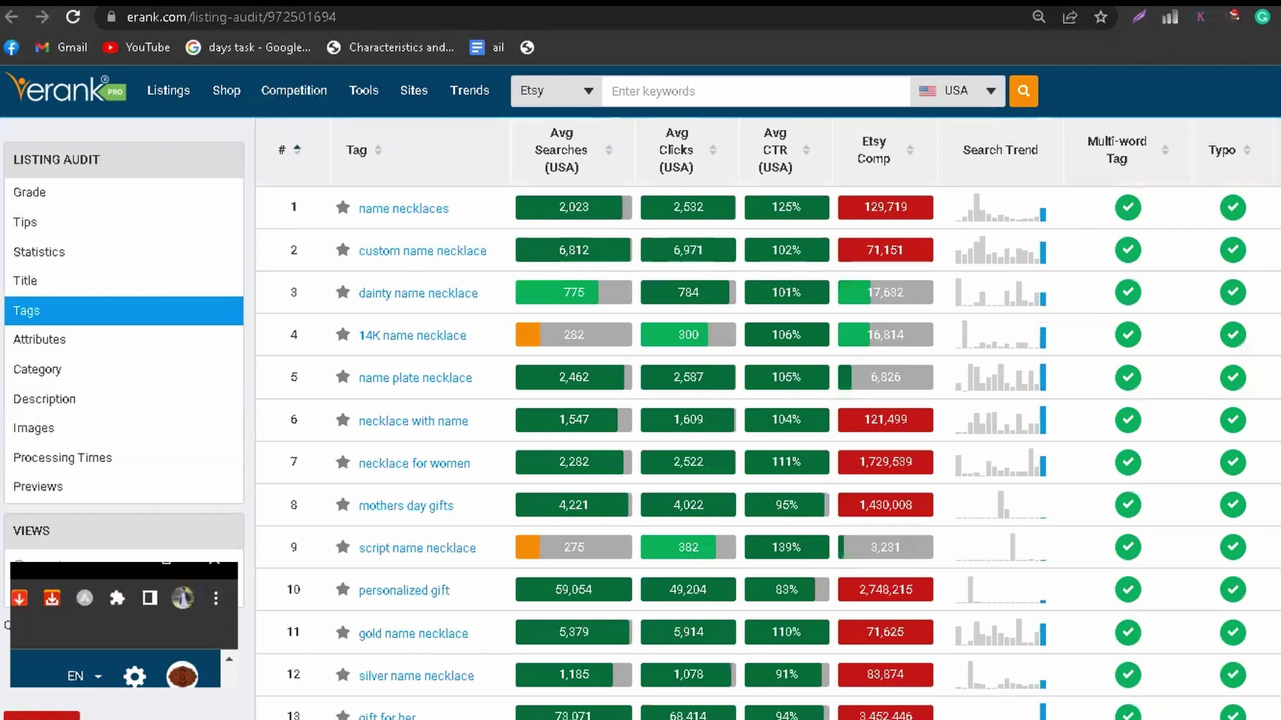
pyautogui.hotkey('alt', 'Left')
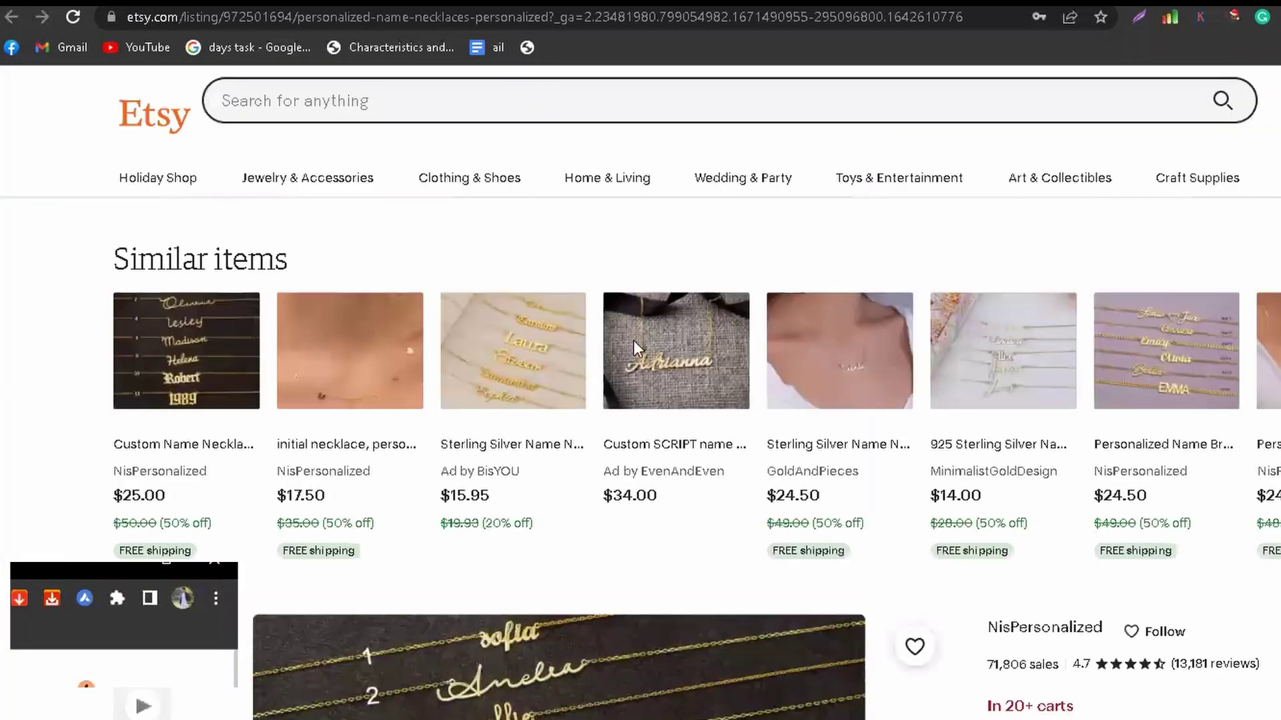
pyautogui.hotkey('alt', 'Right')
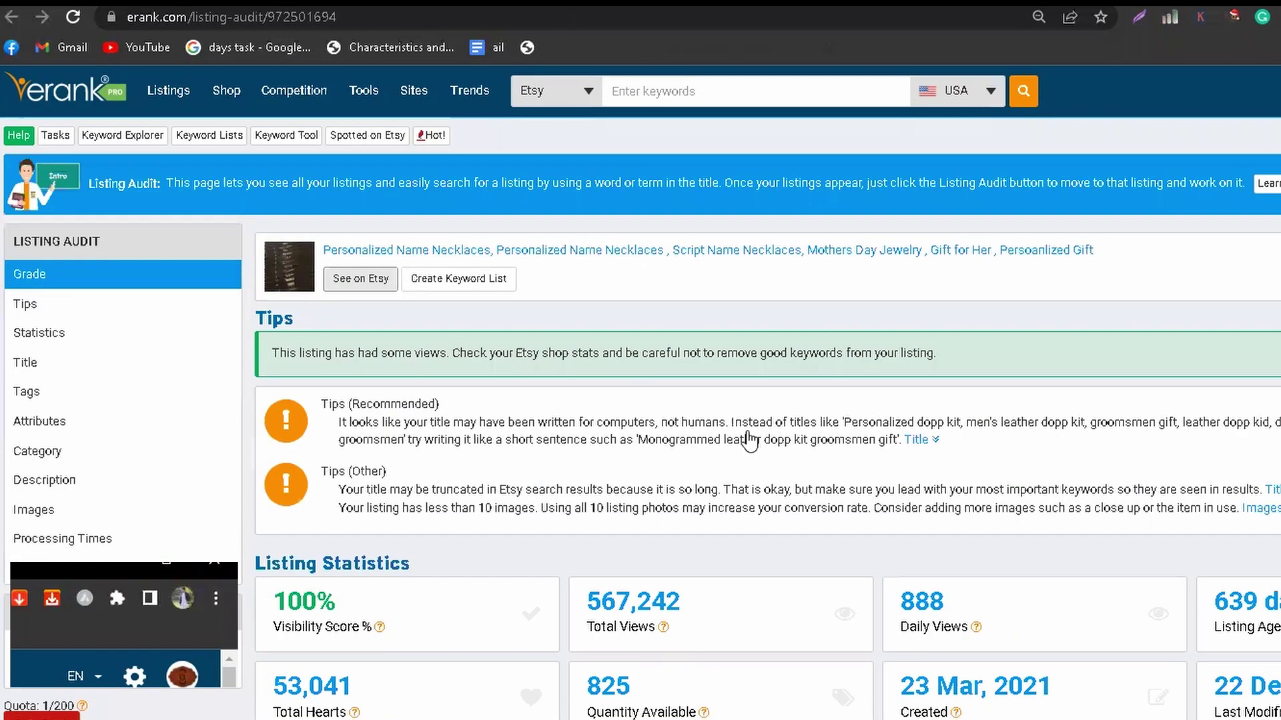
pyautogui.hotkey('alt', 'Left')
pyautogui.scroll(-5, 745, 430)
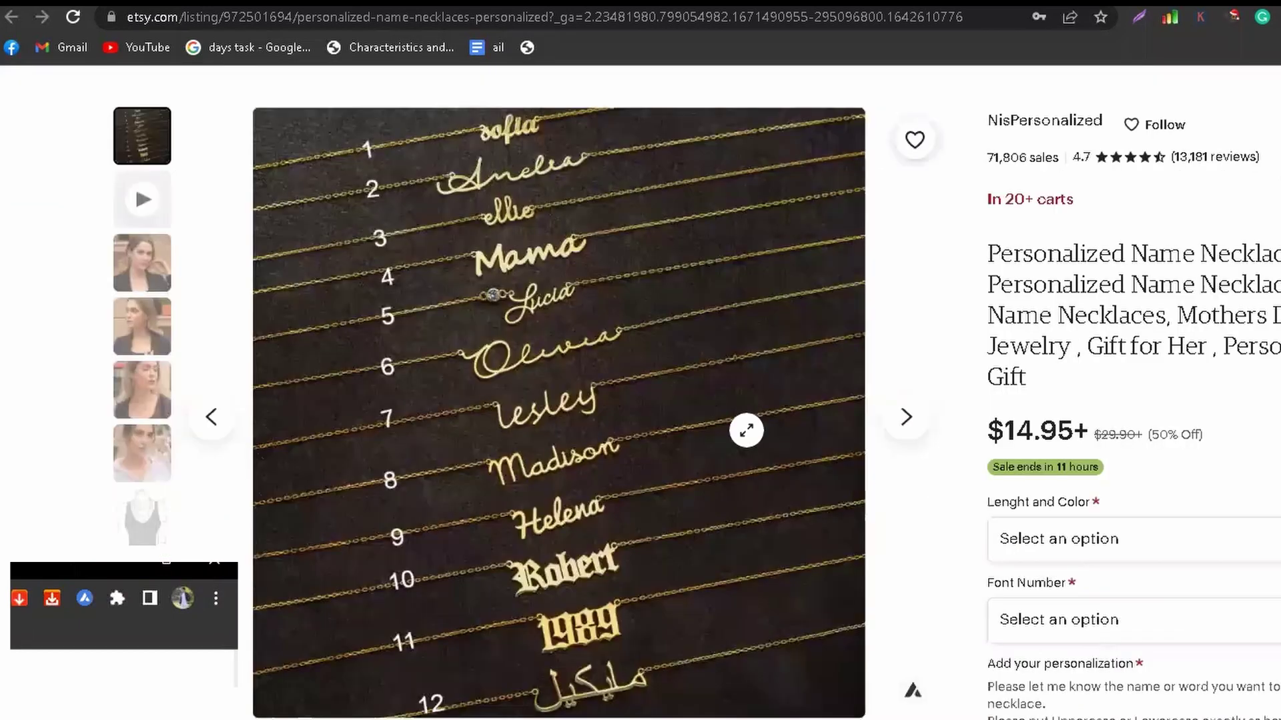
pyautogui.scroll(-5, 746, 431)
pyautogui.scroll(-1, 409, 518)
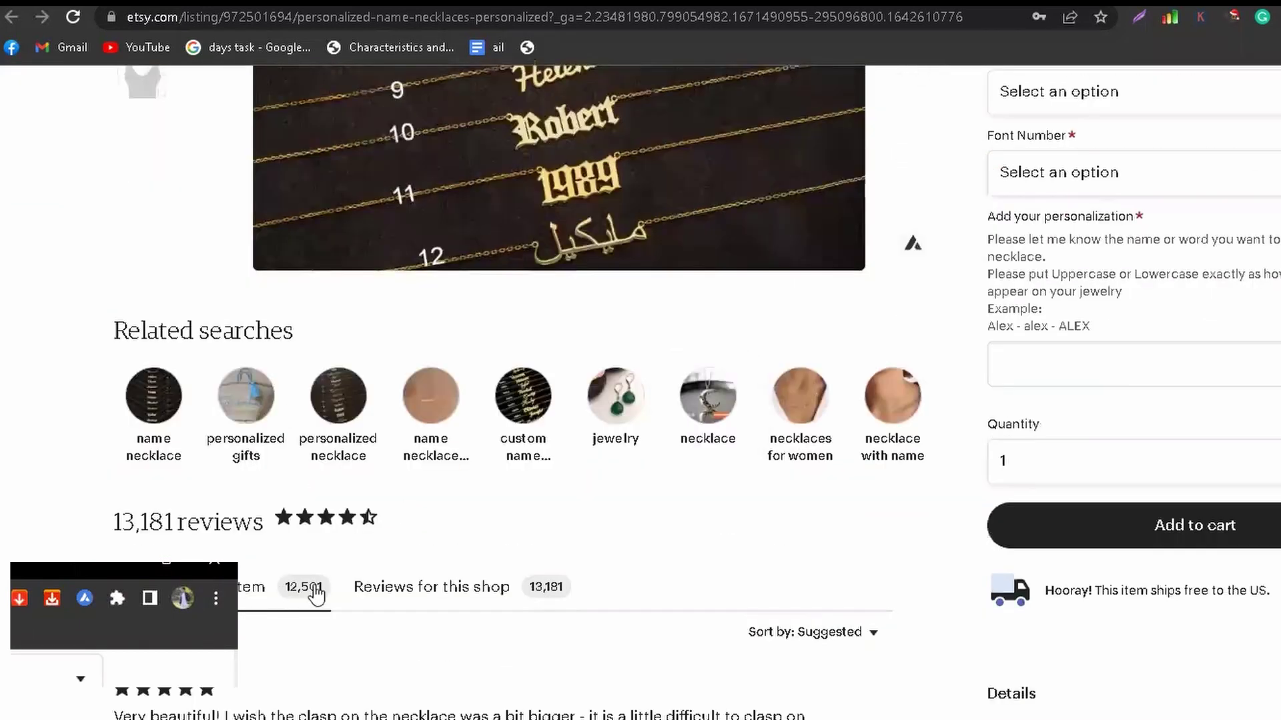
pyautogui.scroll(-1, 316, 584)
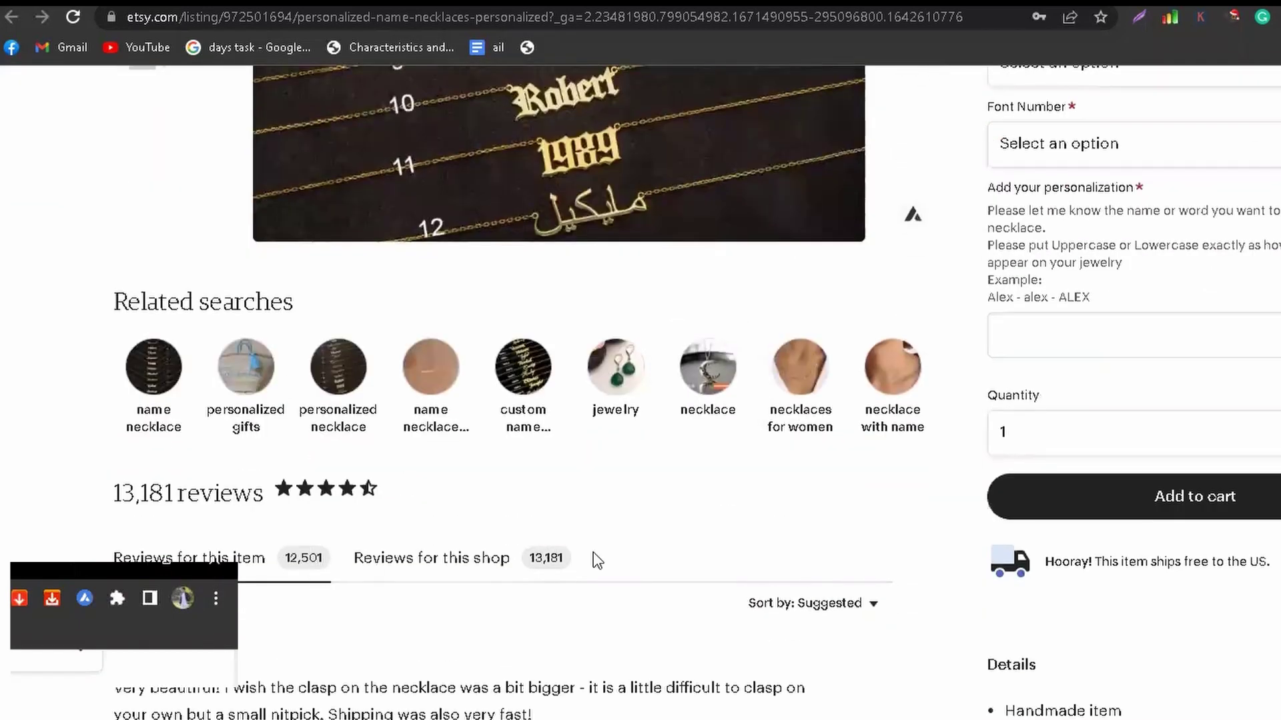